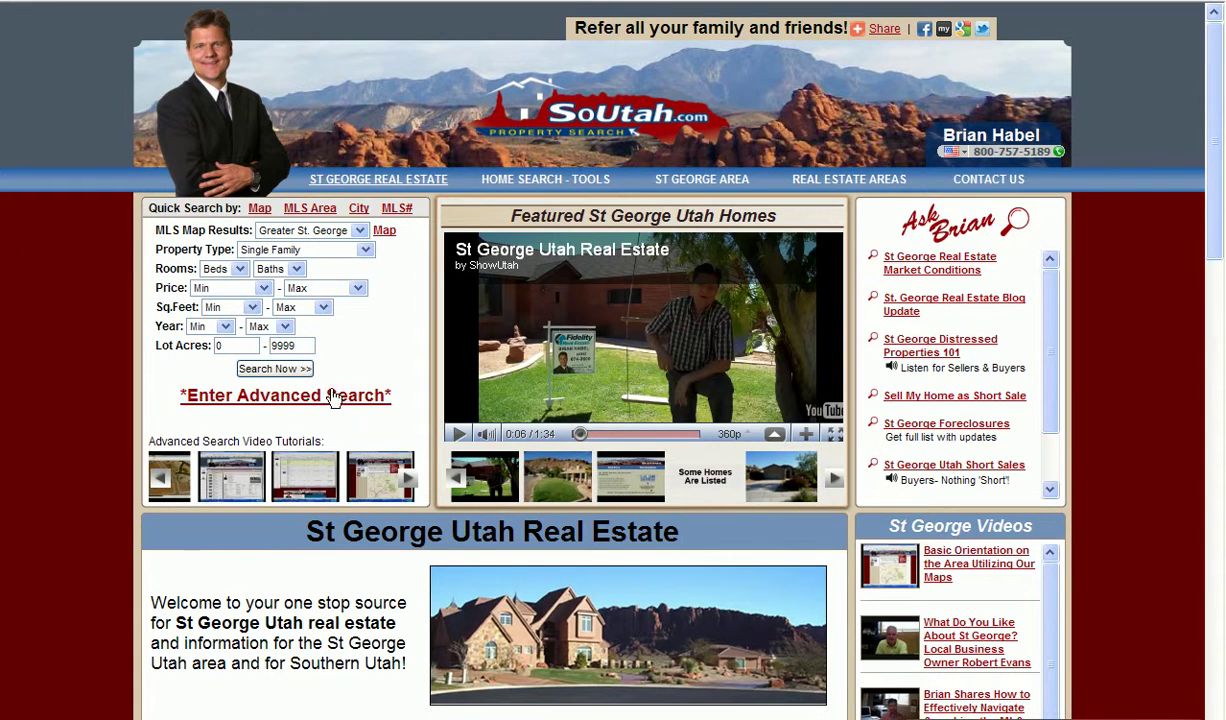
# - Open the login form from the advanced property search, and select the password in the Portal Logon Information message in the e-mail program
pyautogui.click(318, 401)
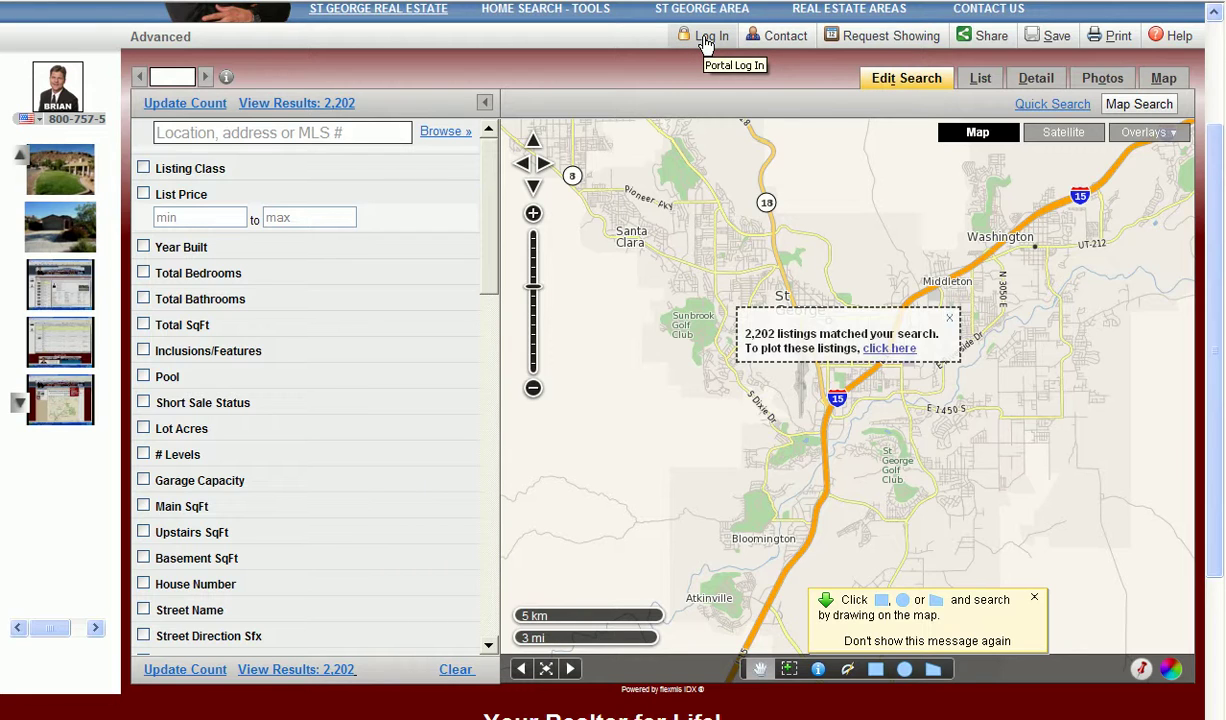
pyautogui.click(706, 42)
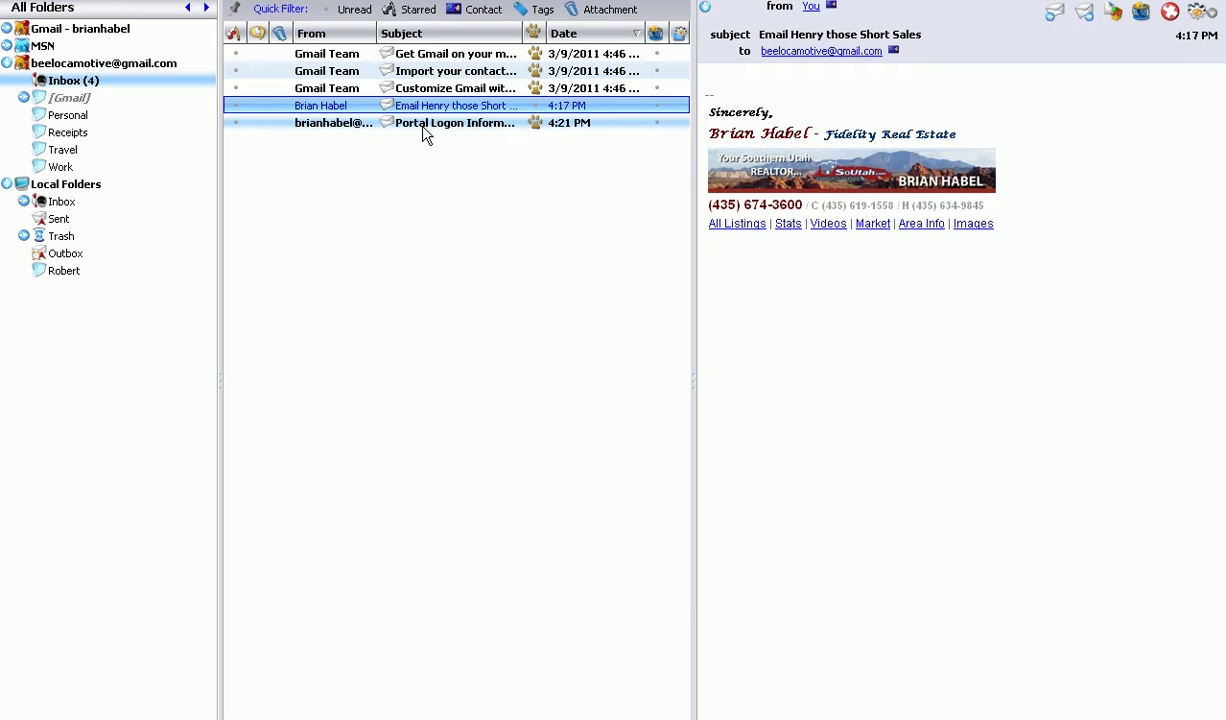
pyautogui.click(425, 124)
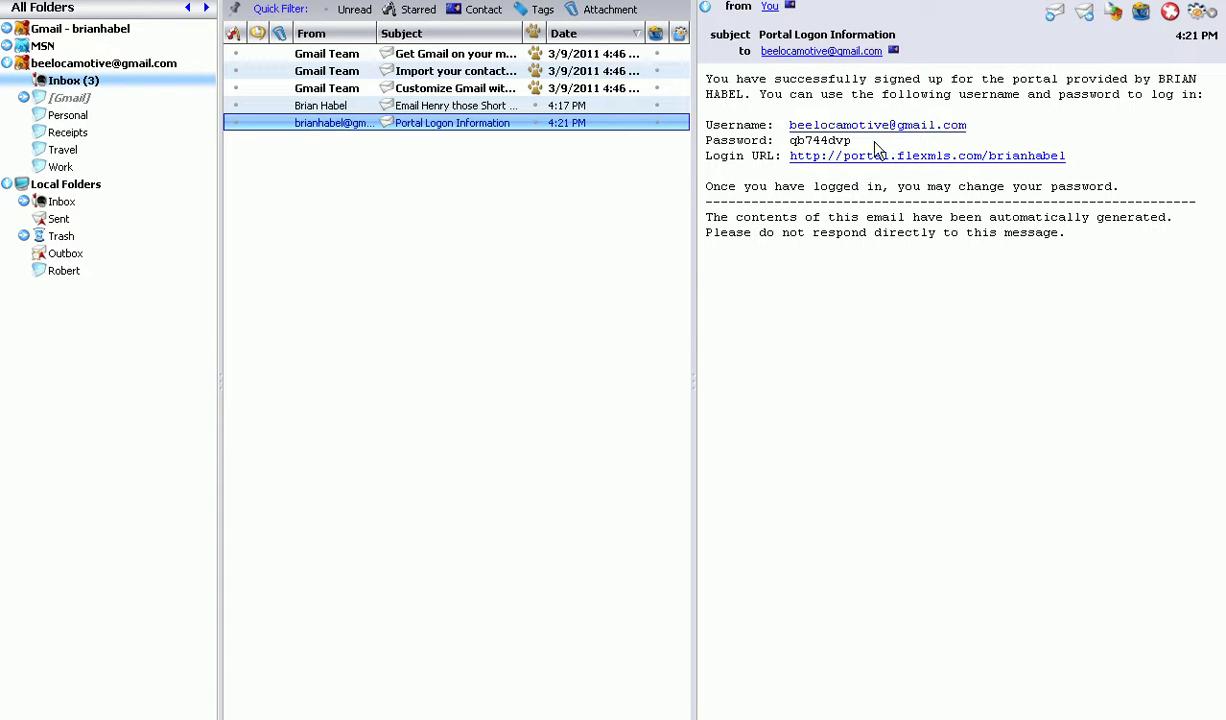
pyautogui.moveTo(851, 141); pyautogui.dragTo(785, 142)
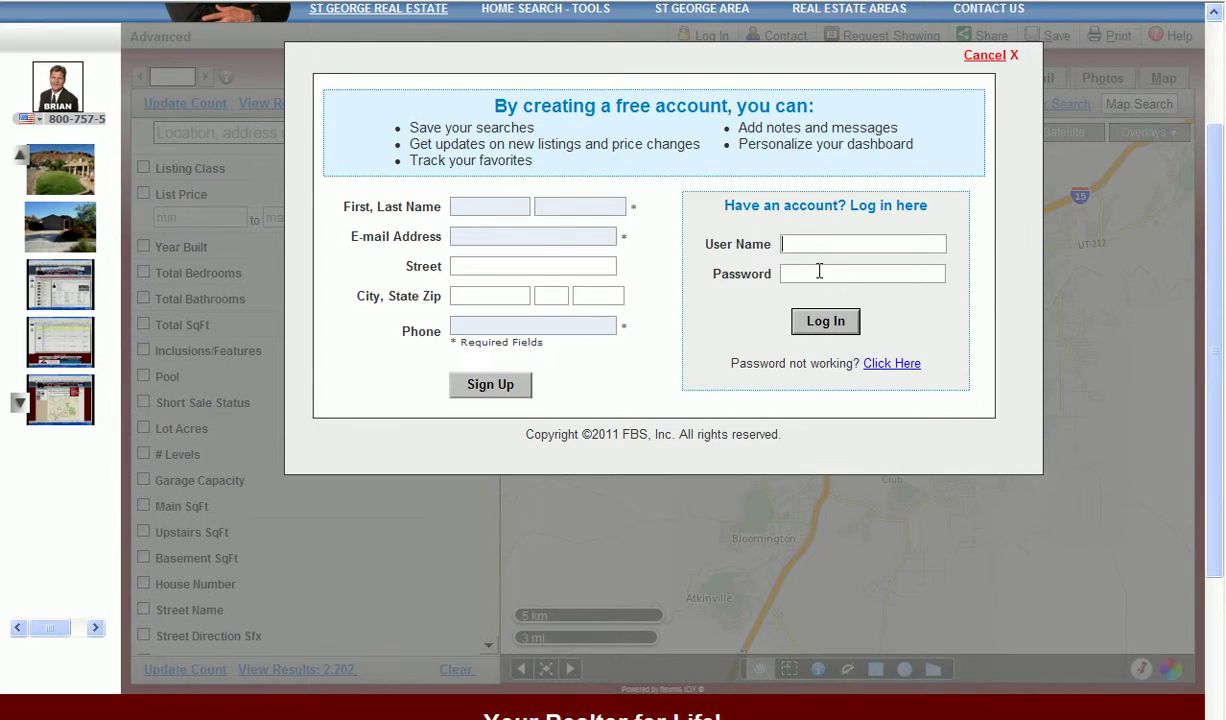
# - Log in to the portal with the account's e-mail user name and password, and dismiss the welcome message
pyautogui.write('b')
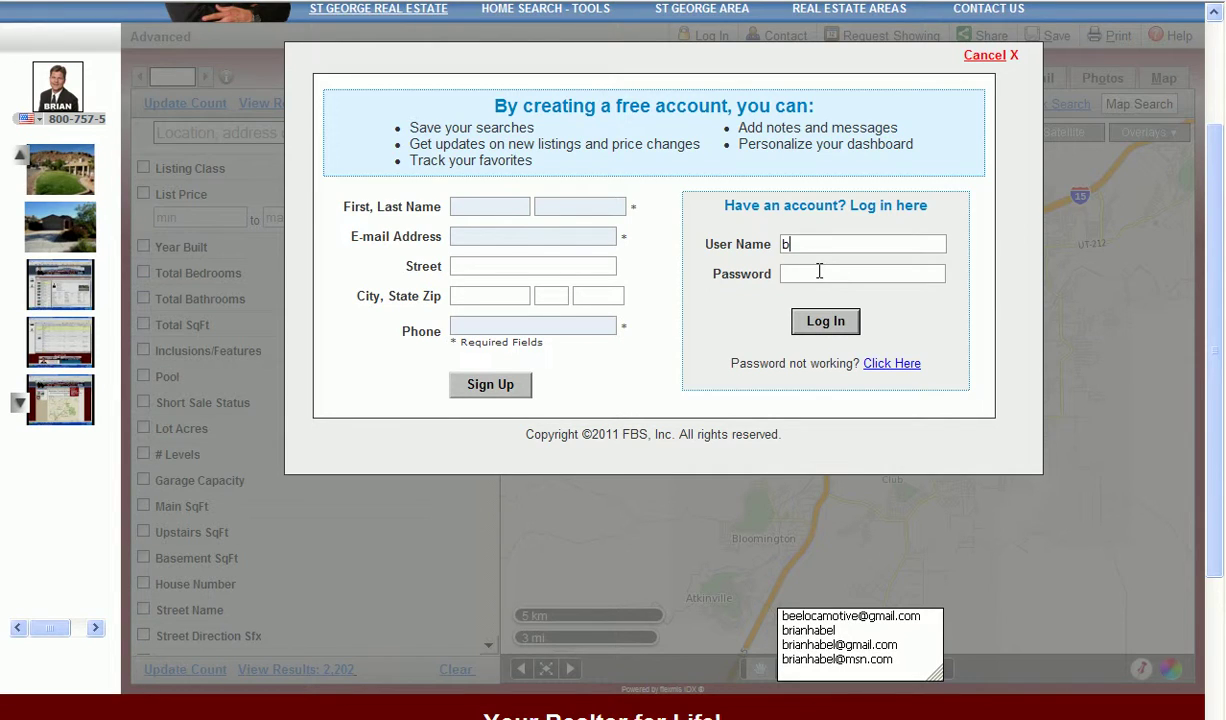
pyautogui.click(840, 616)
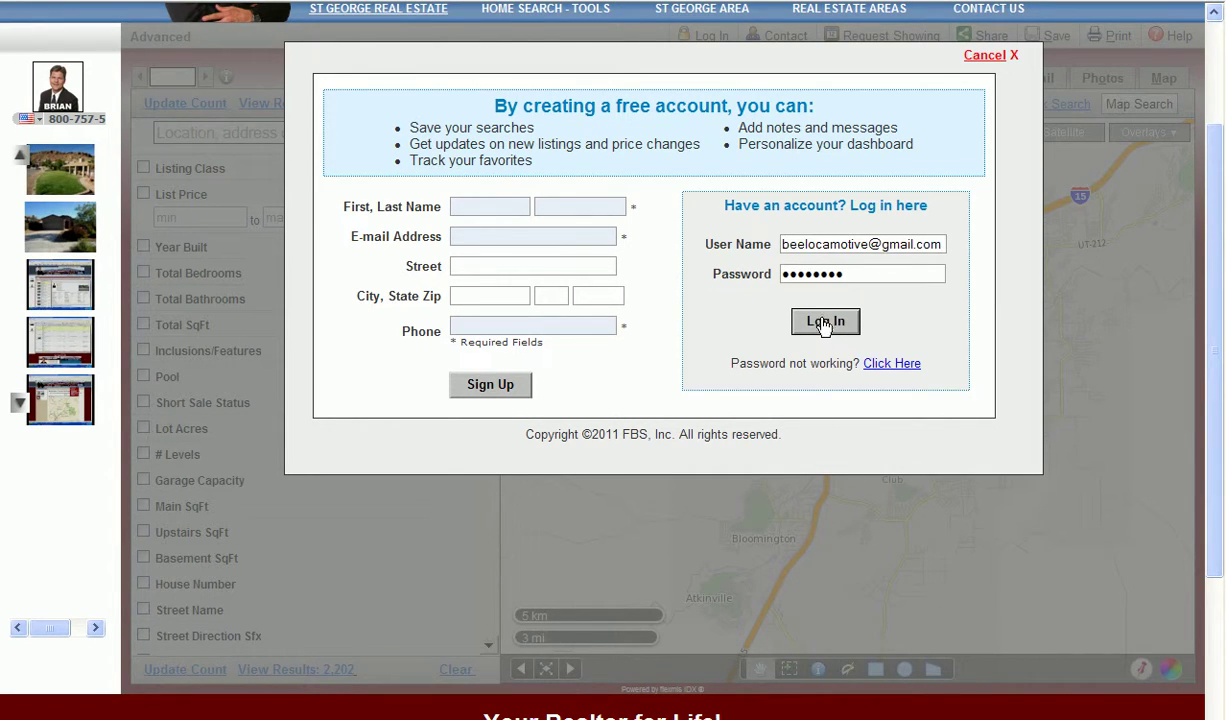
pyautogui.click(824, 322)
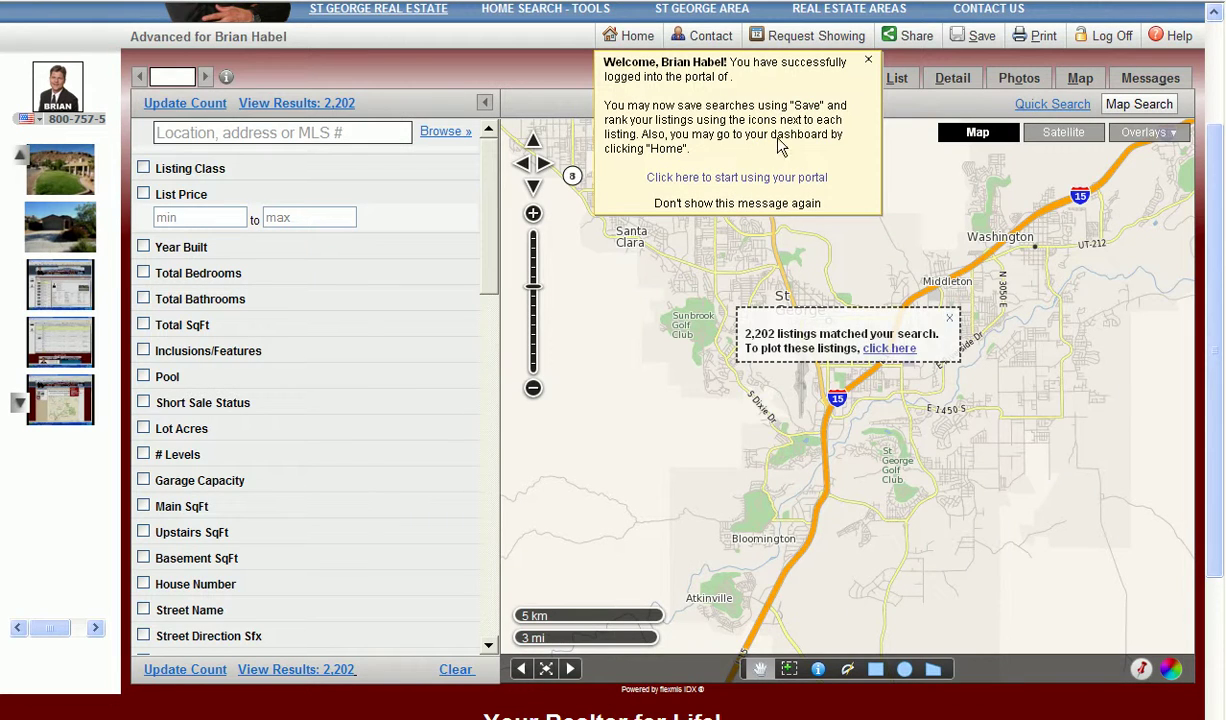
pyautogui.click(868, 60)
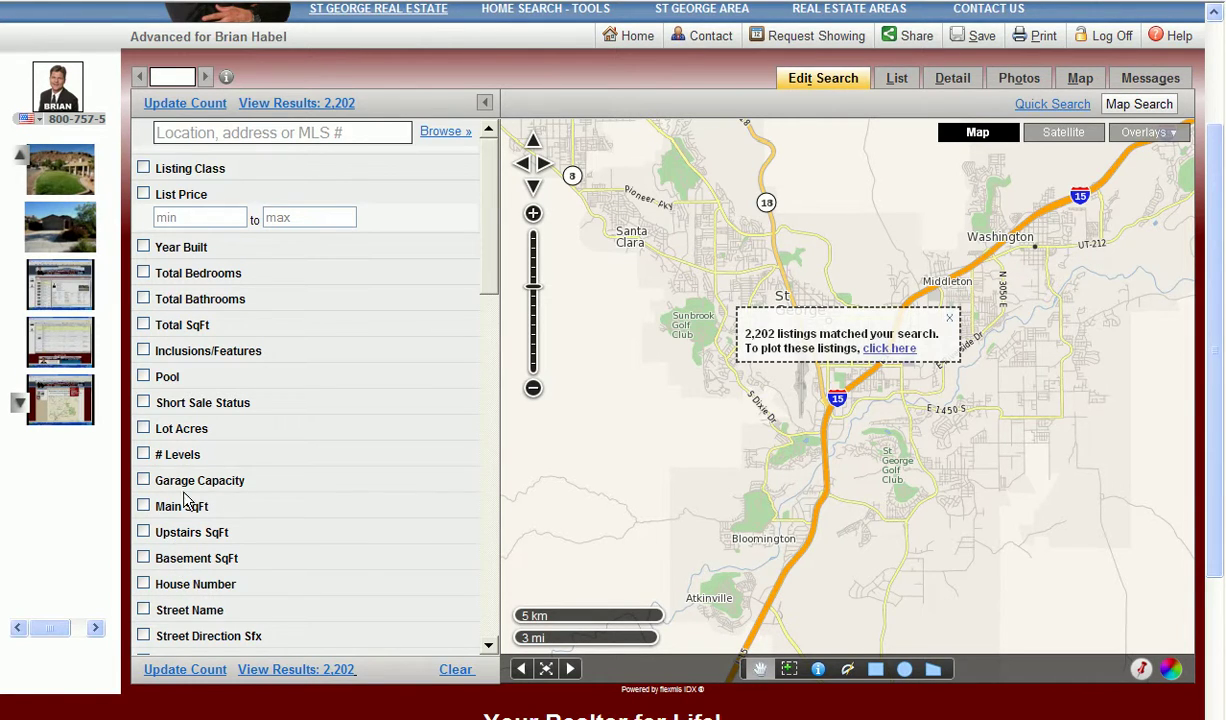
# - Enable the Short Sale Status criterion and add the Greater St. George MLS area to the search
pyautogui.click(143, 402)
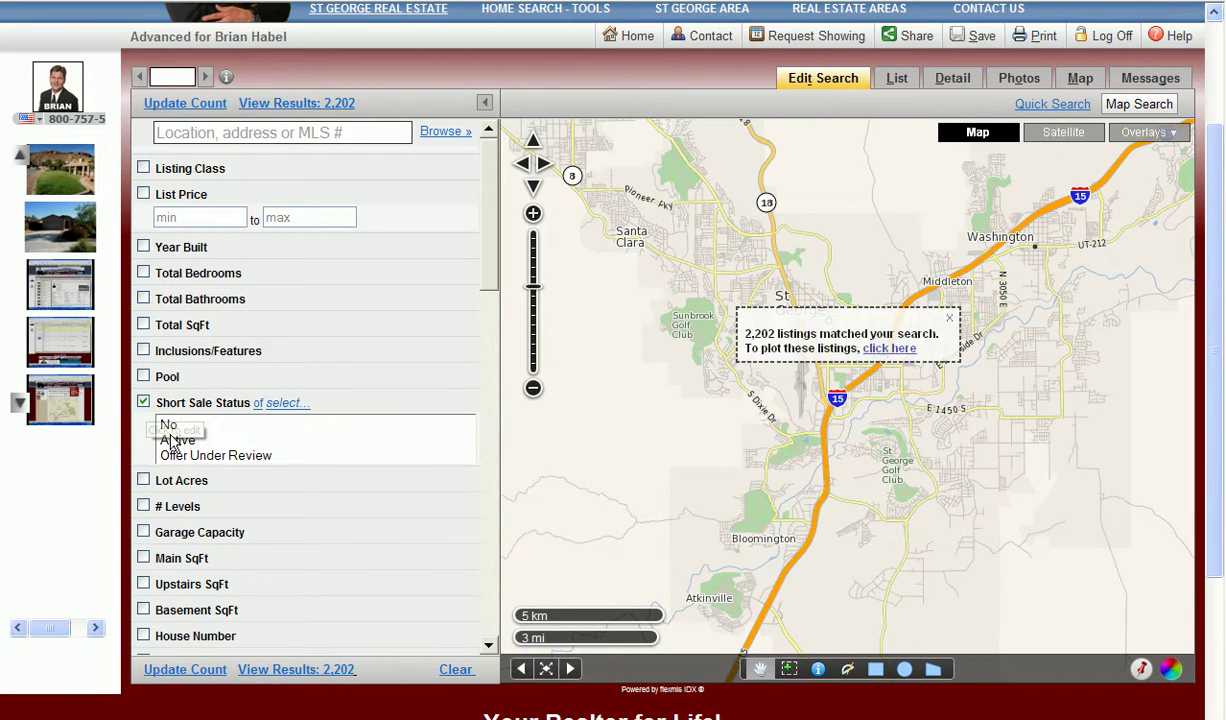
pyautogui.click(174, 440)
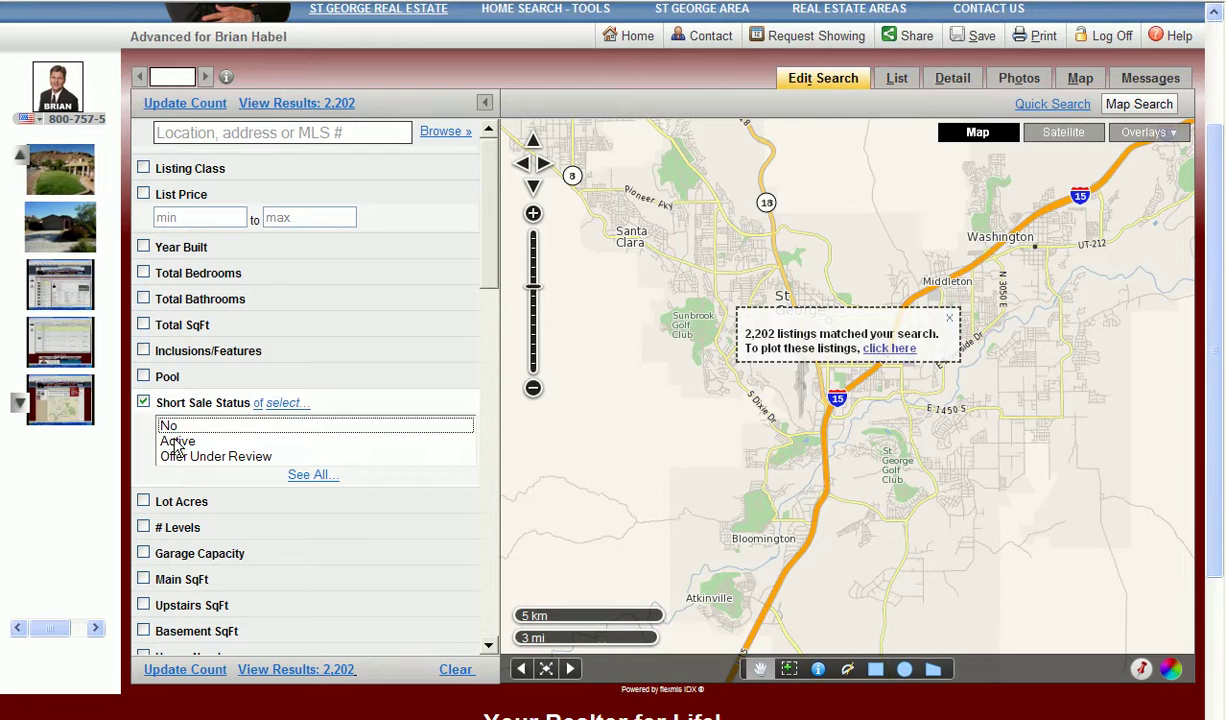
pyautogui.click(232, 132)
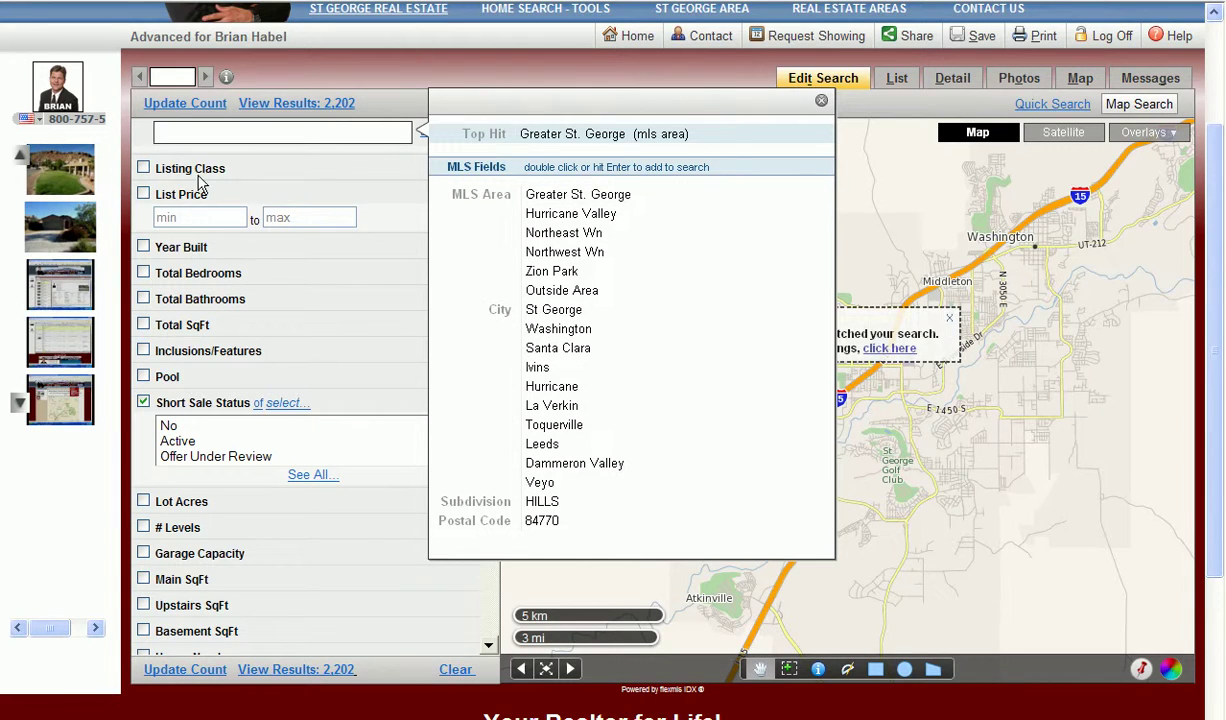
pyautogui.doubleClick(570, 196)
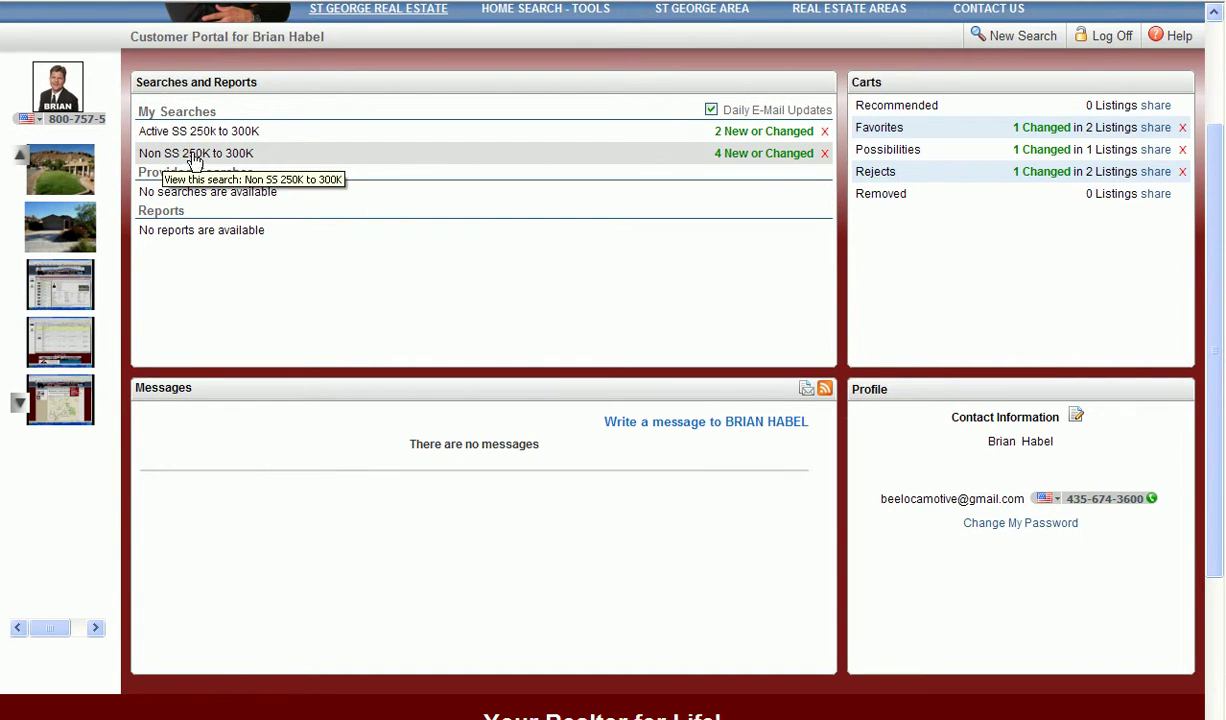
# - Look at the Daily E-Mail Updates option and the customer portal help resources, and close the help
pyautogui.click(711, 109)
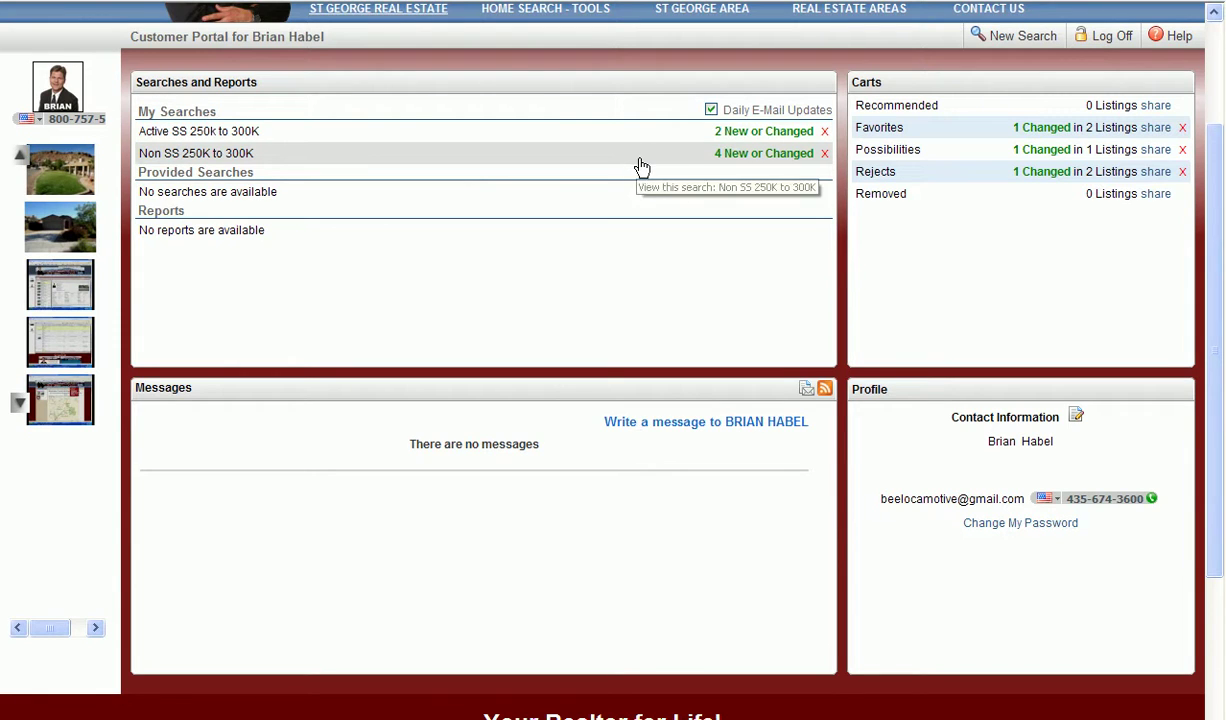
pyautogui.click(1175, 36)
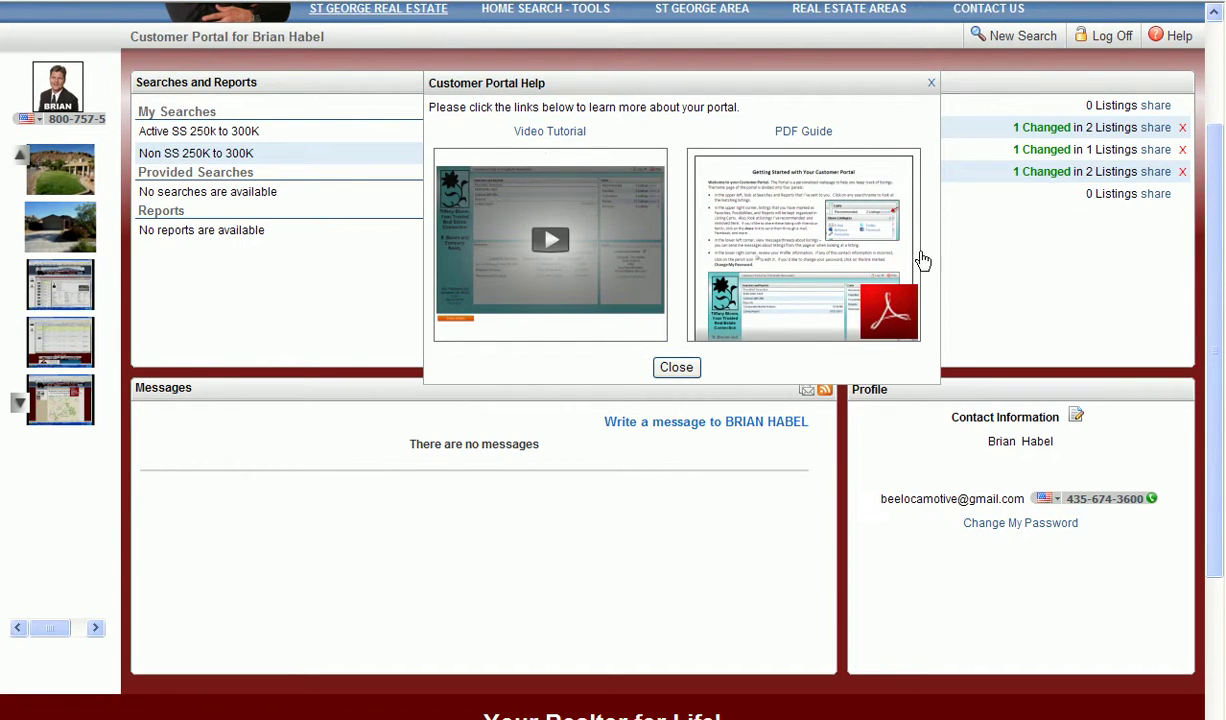
pyautogui.click(678, 367)
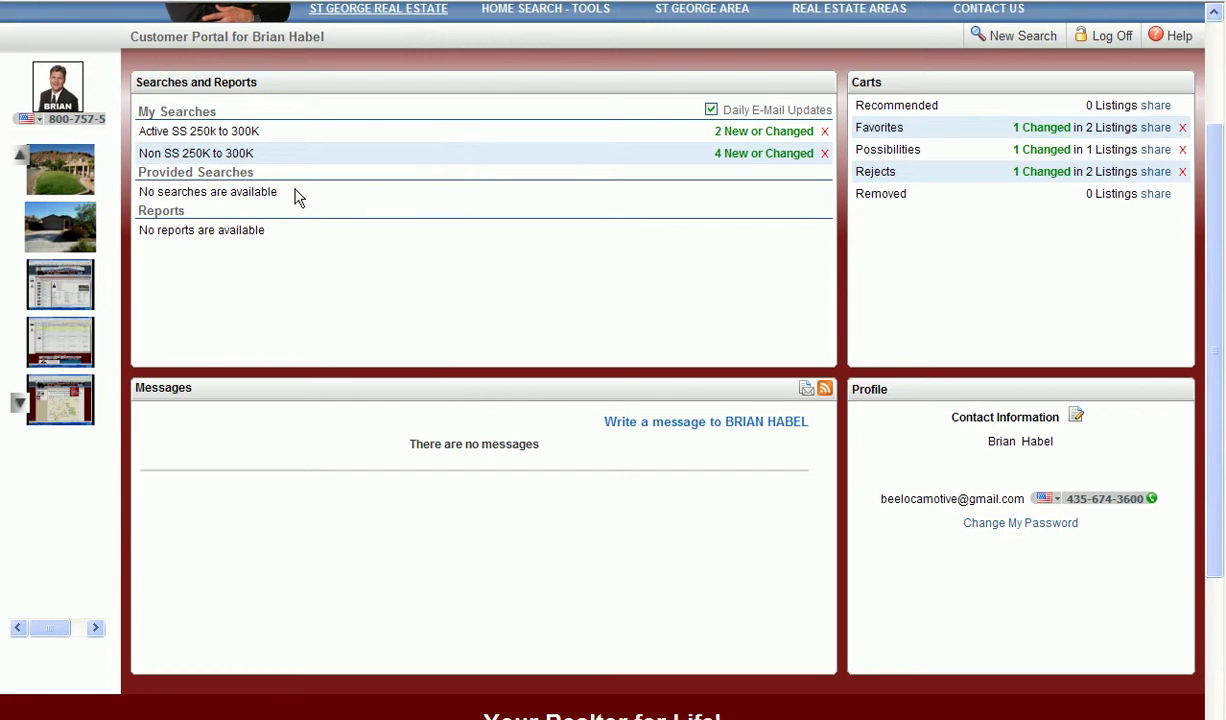
# - Open the saved search Active SS 250k to 300K and browse its listings
pyautogui.click(248, 153)
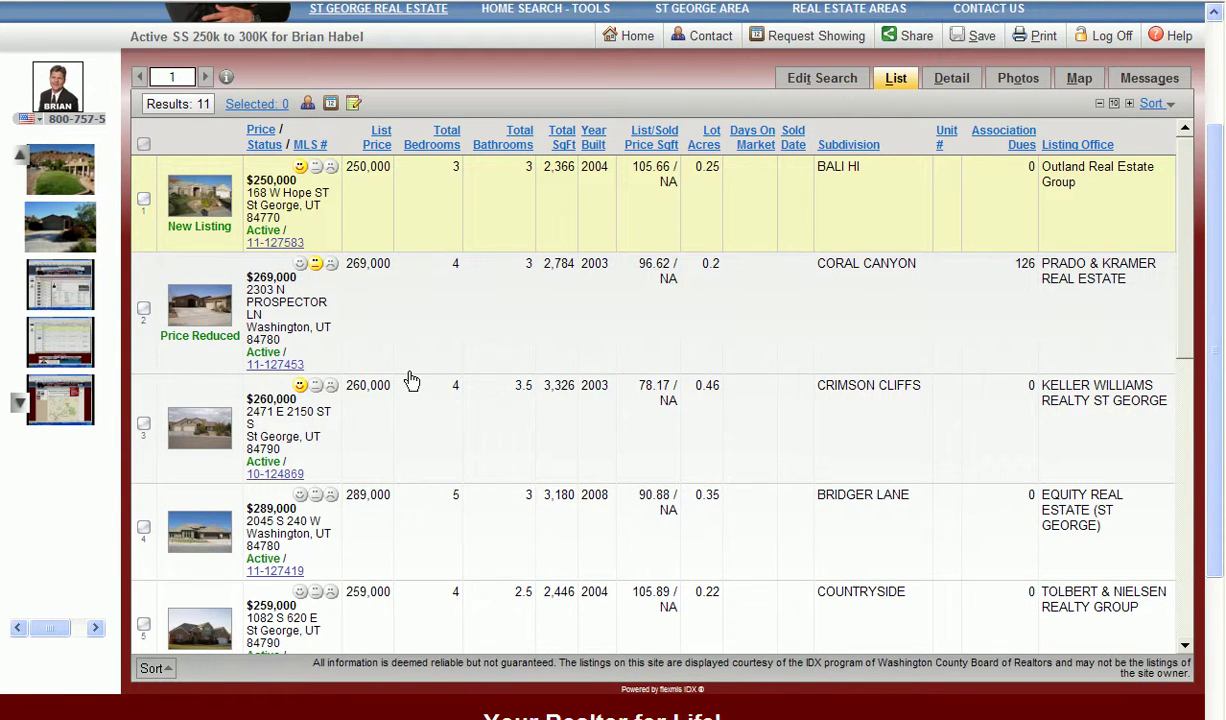
pyautogui.scroll(-3, 395, 380)
pyautogui.scroll(-3, 398, 420)
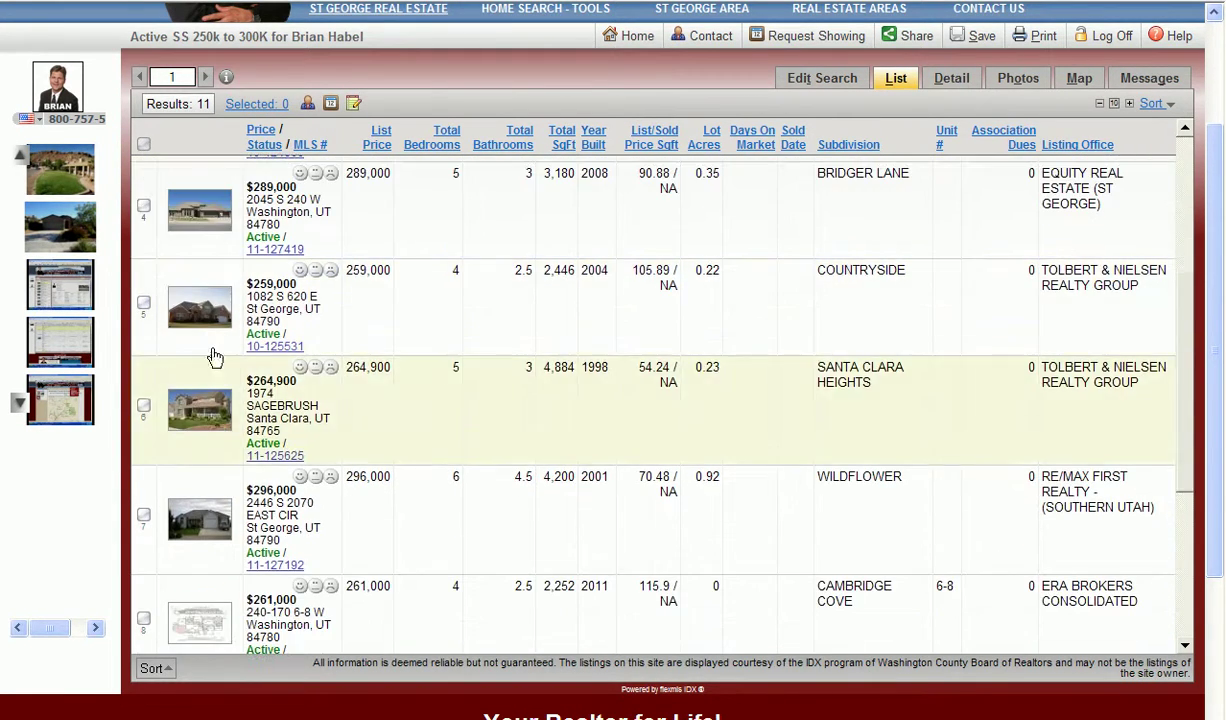
pyautogui.scroll(8, 457, 438)
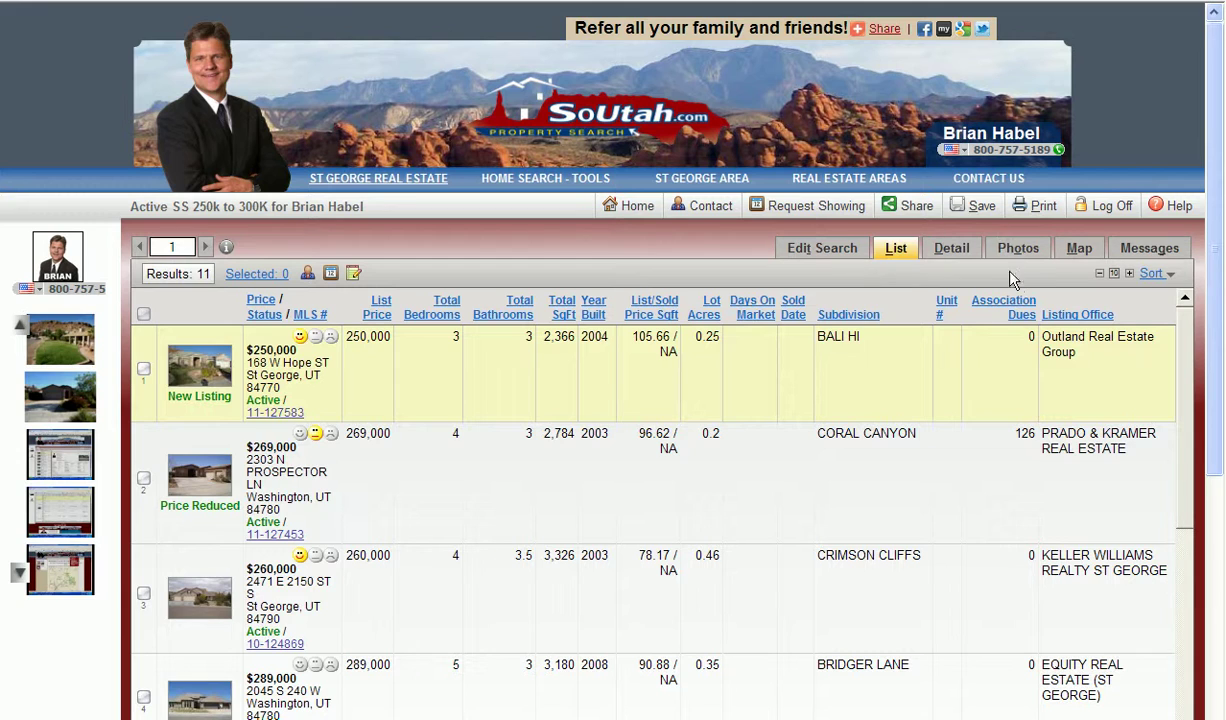
# - Show the search results on the map, open the first listing's driving directions in Google Maps, and enter Street View beside the property
pyautogui.click(1075, 251)
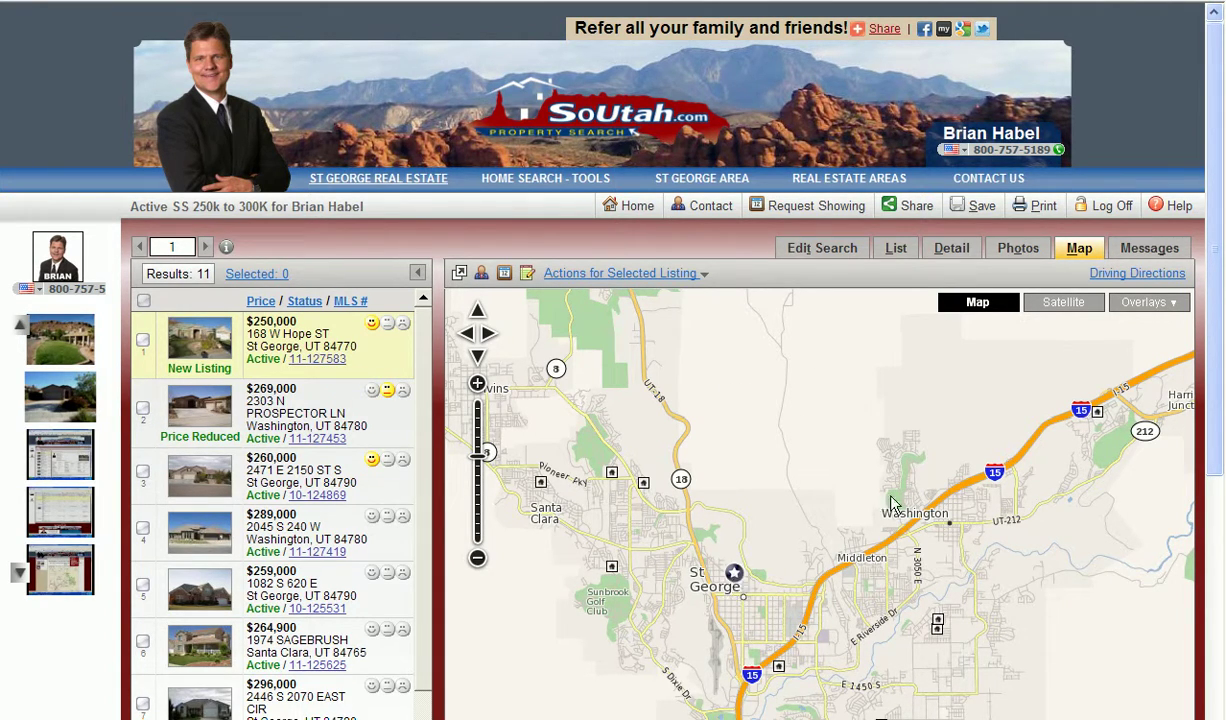
pyautogui.click(1117, 280)
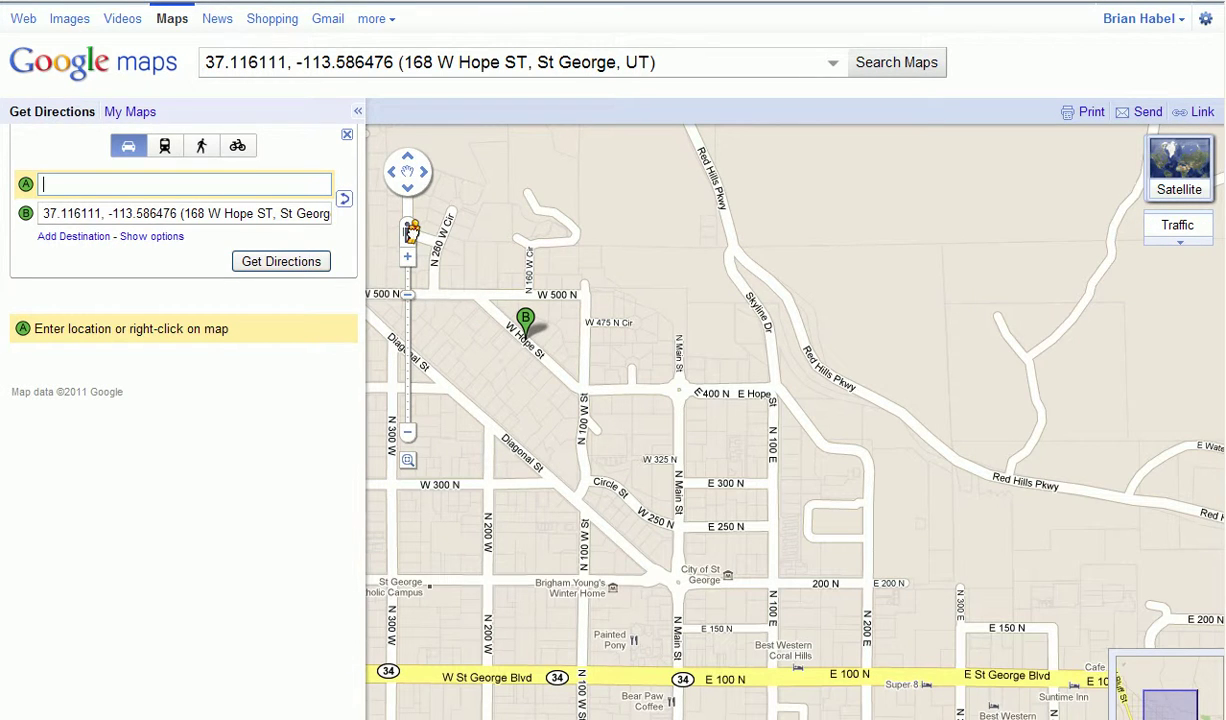
pyautogui.moveTo(413, 240); pyautogui.dragTo(511, 300)
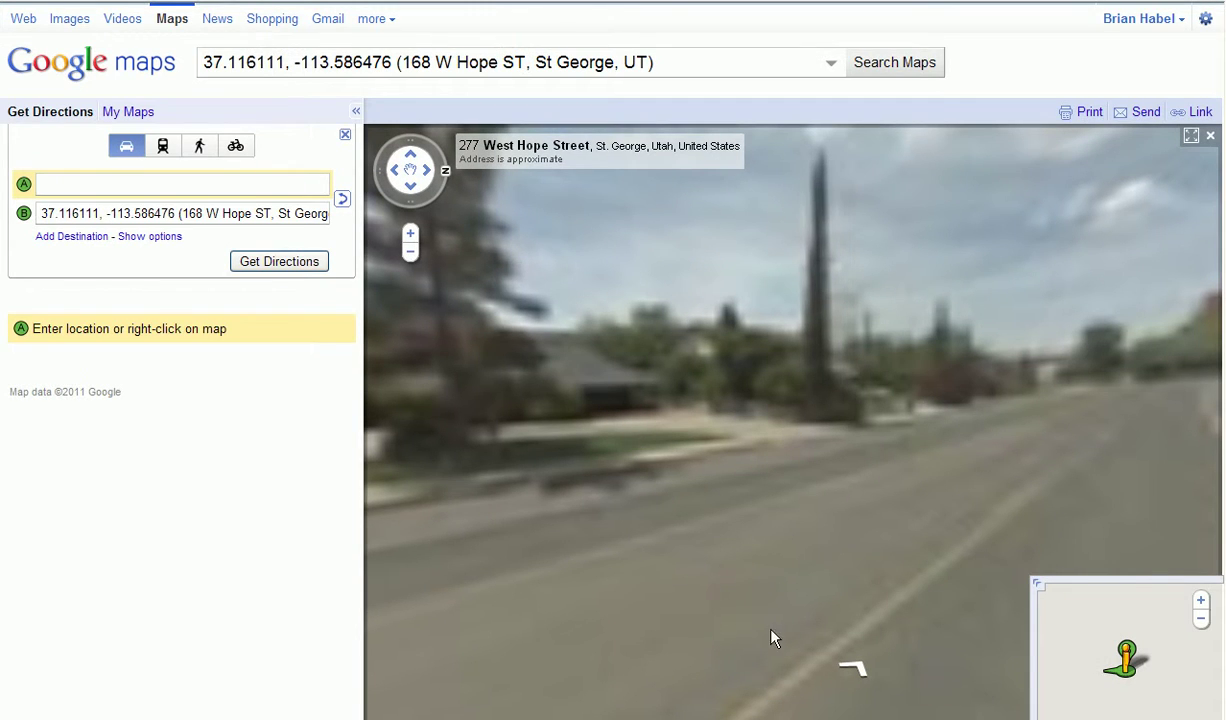
# - Look around the property in Street View and travel along its street past the neighbouring houses
pyautogui.click(652, 405)
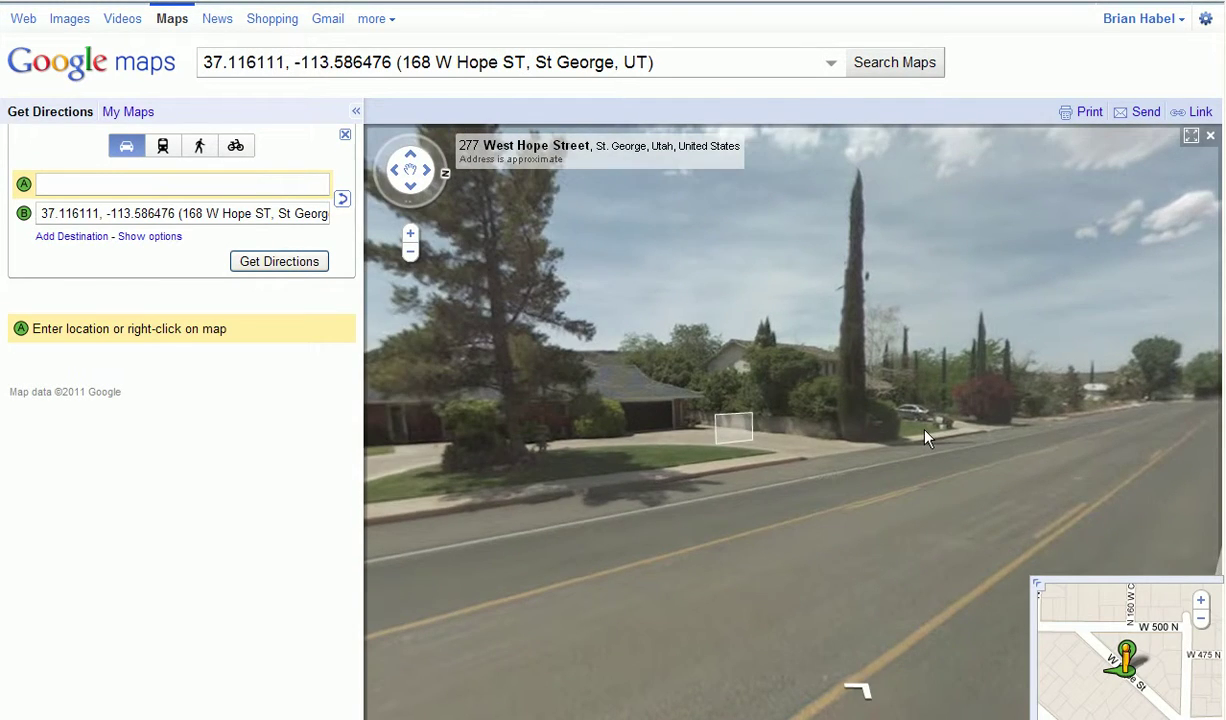
pyautogui.press('Right')
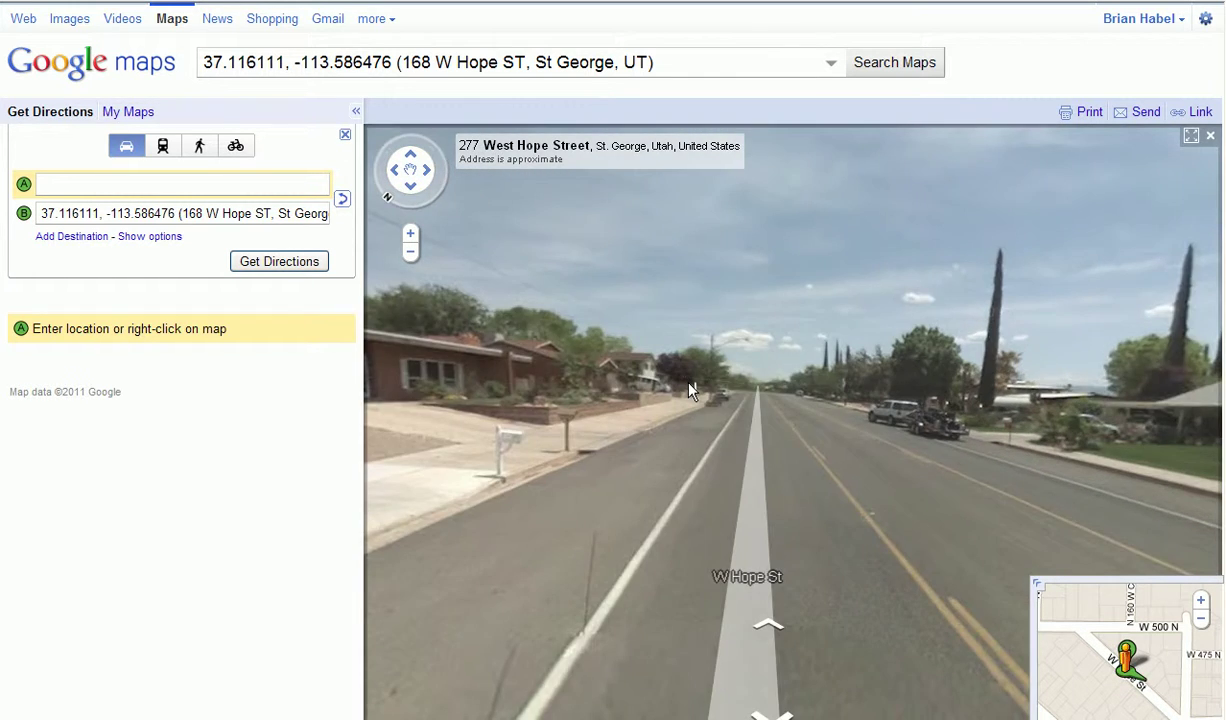
pyautogui.click(689, 390)
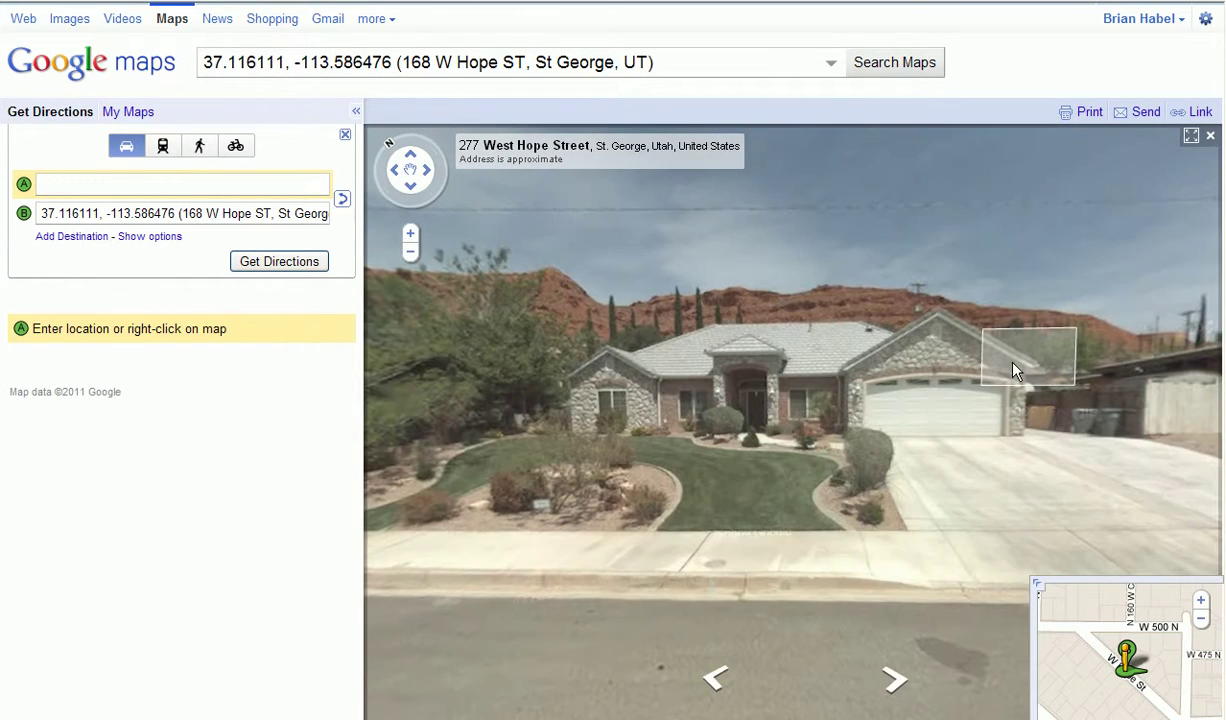
pyautogui.press('Right')
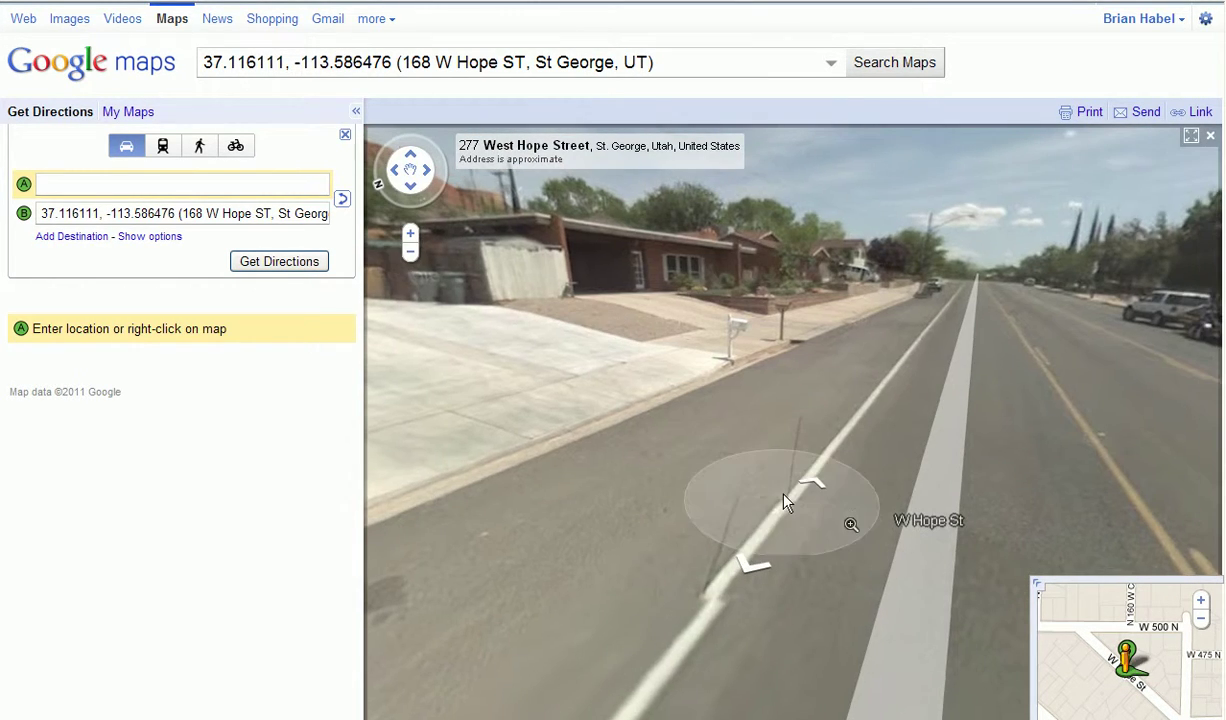
pyautogui.click(815, 489)
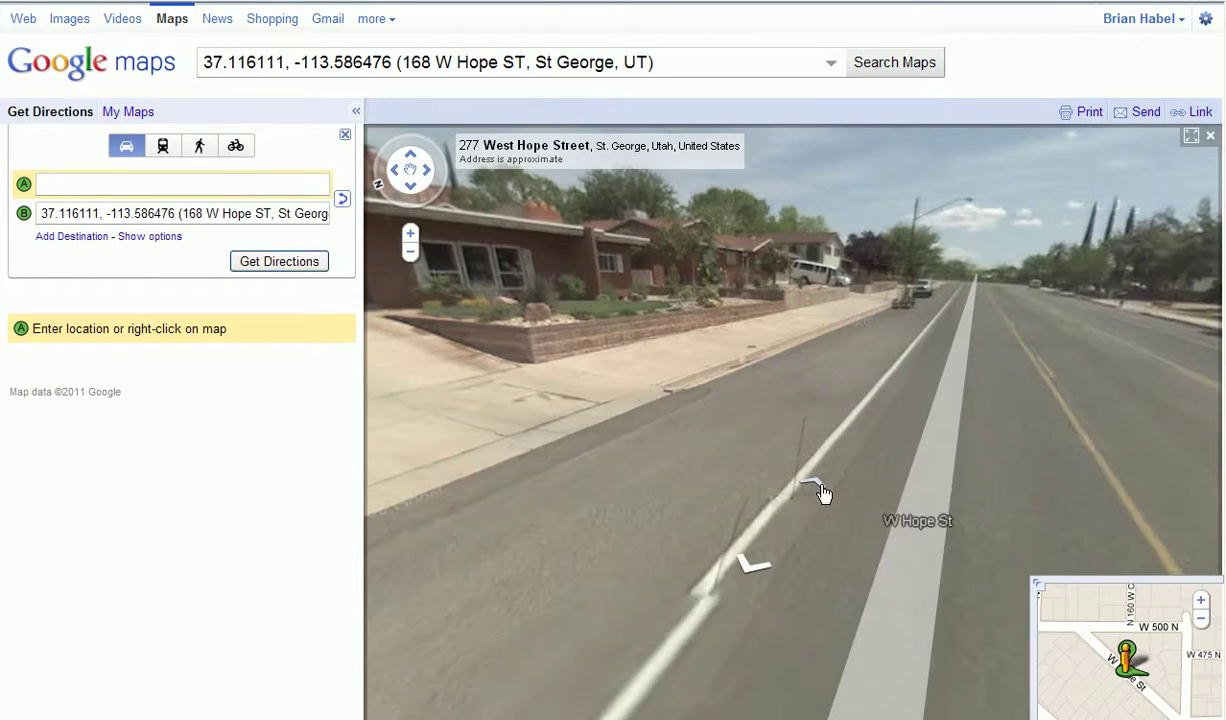
pyautogui.click(819, 490)
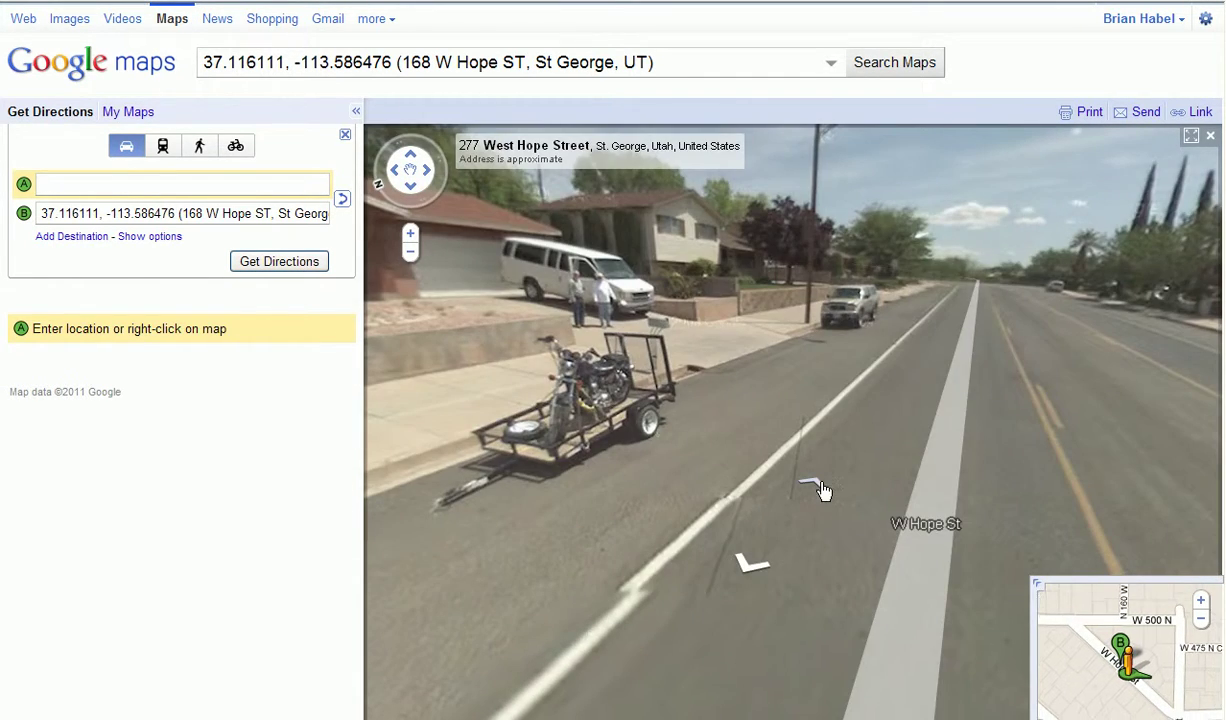
pyautogui.click(819, 490)
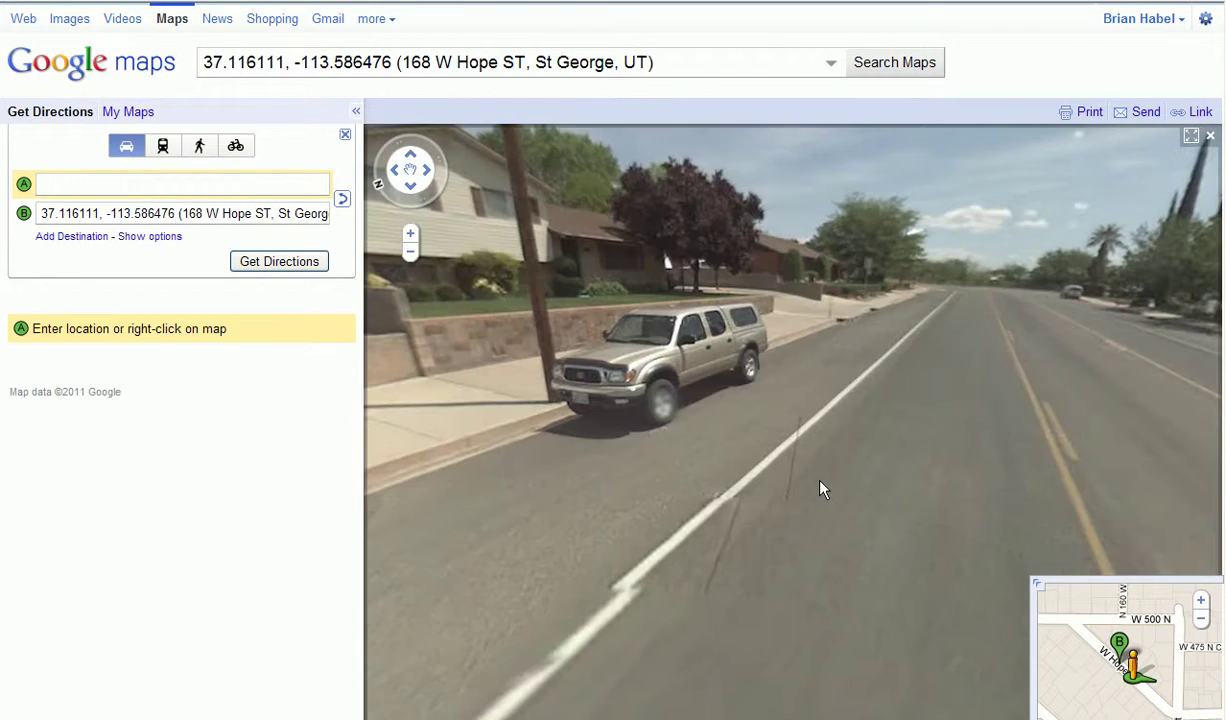
pyautogui.click(819, 490)
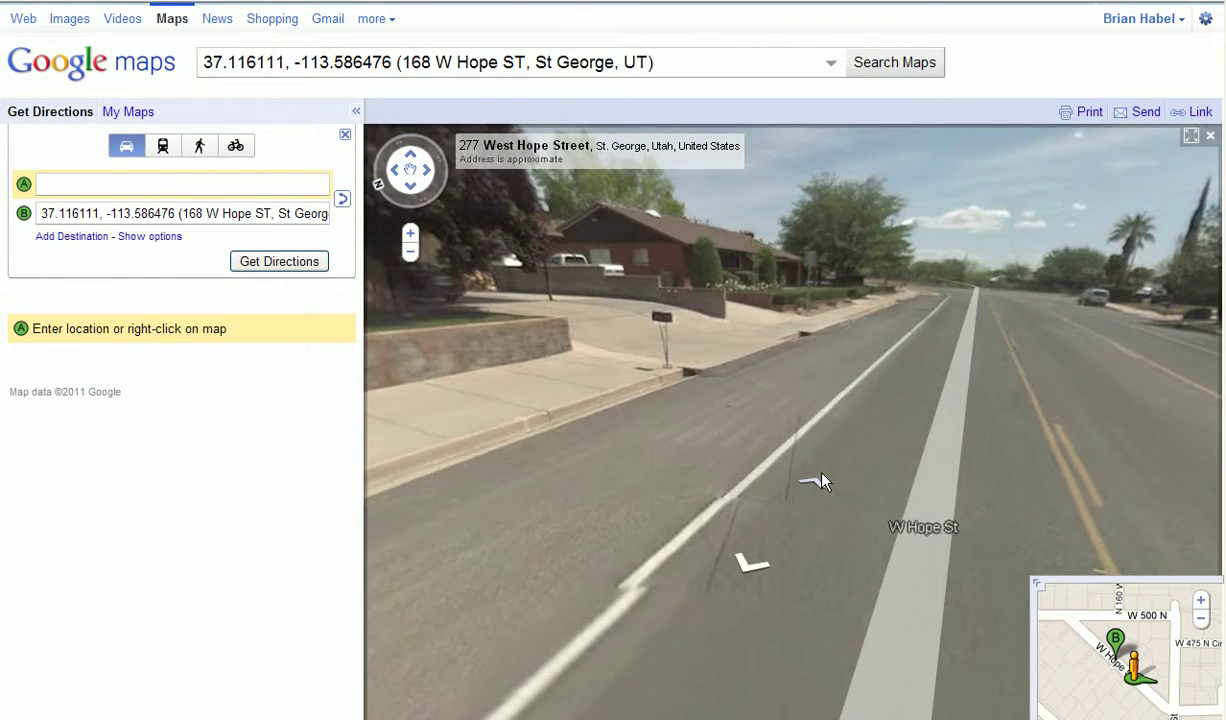
# - Examine the houses across the street in Street View, zooming in on one and back out
pyautogui.moveTo(786, 452); pyautogui.dragTo(870, 300)
pyautogui.click(600, 330)
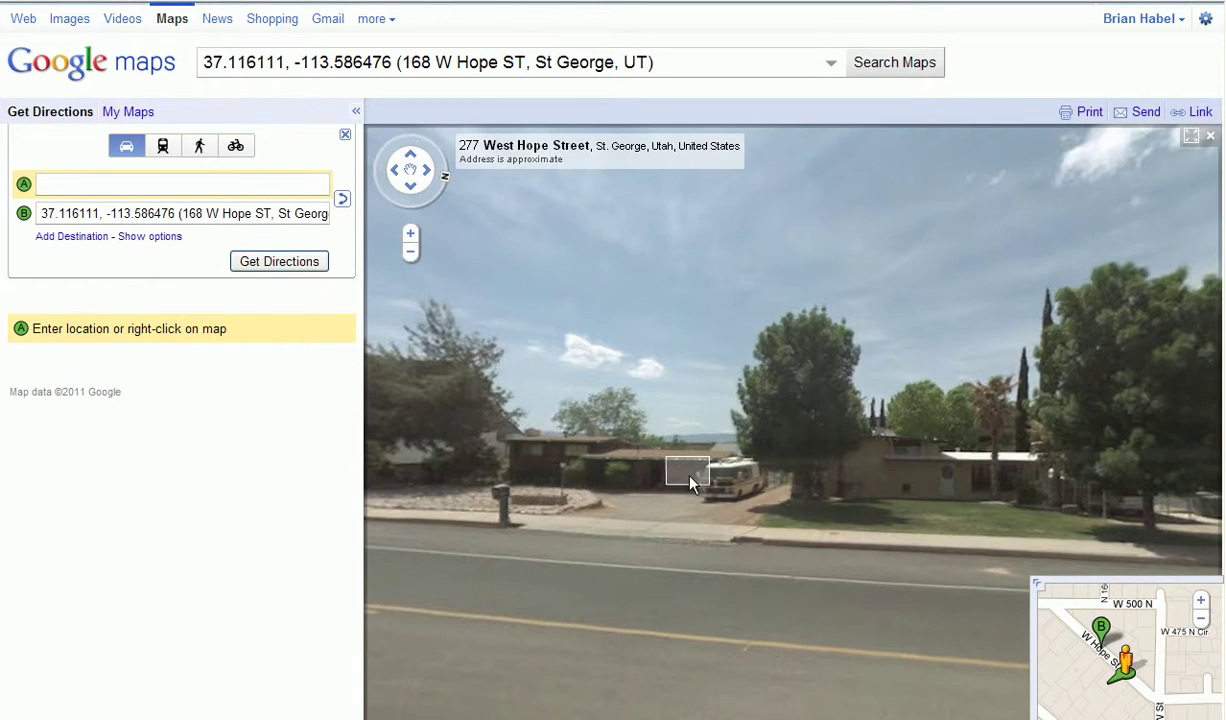
pyautogui.click(697, 476)
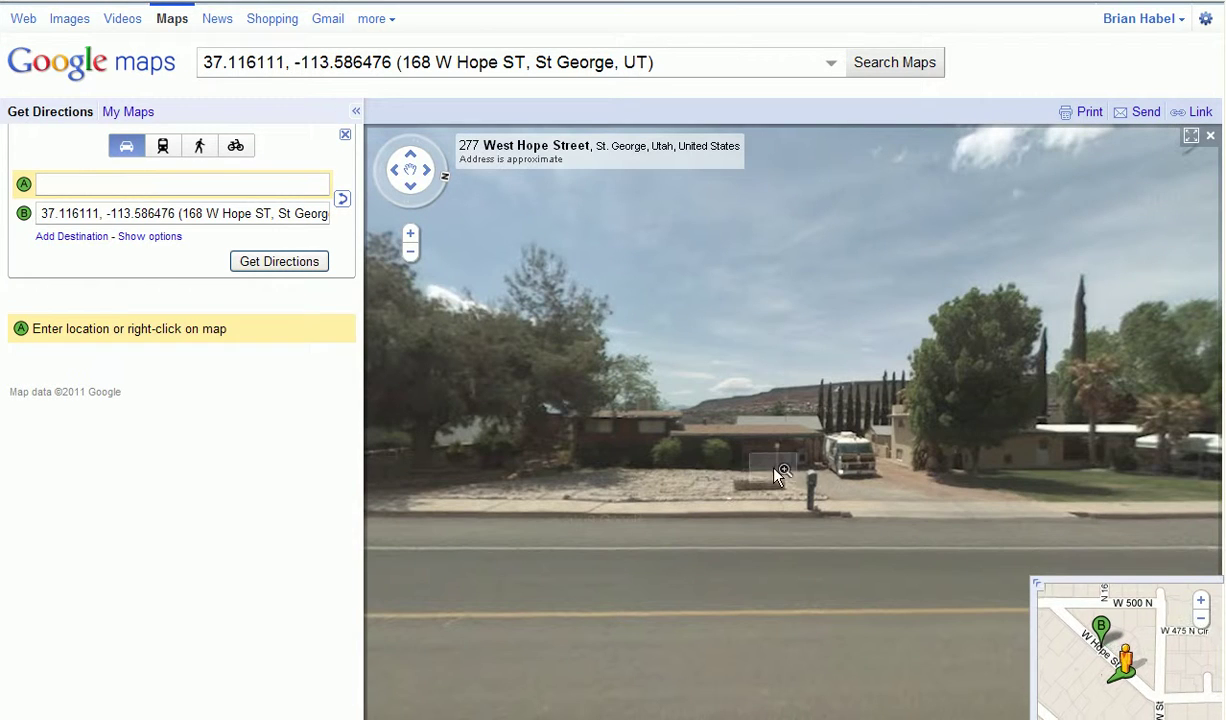
pyautogui.click(757, 463)
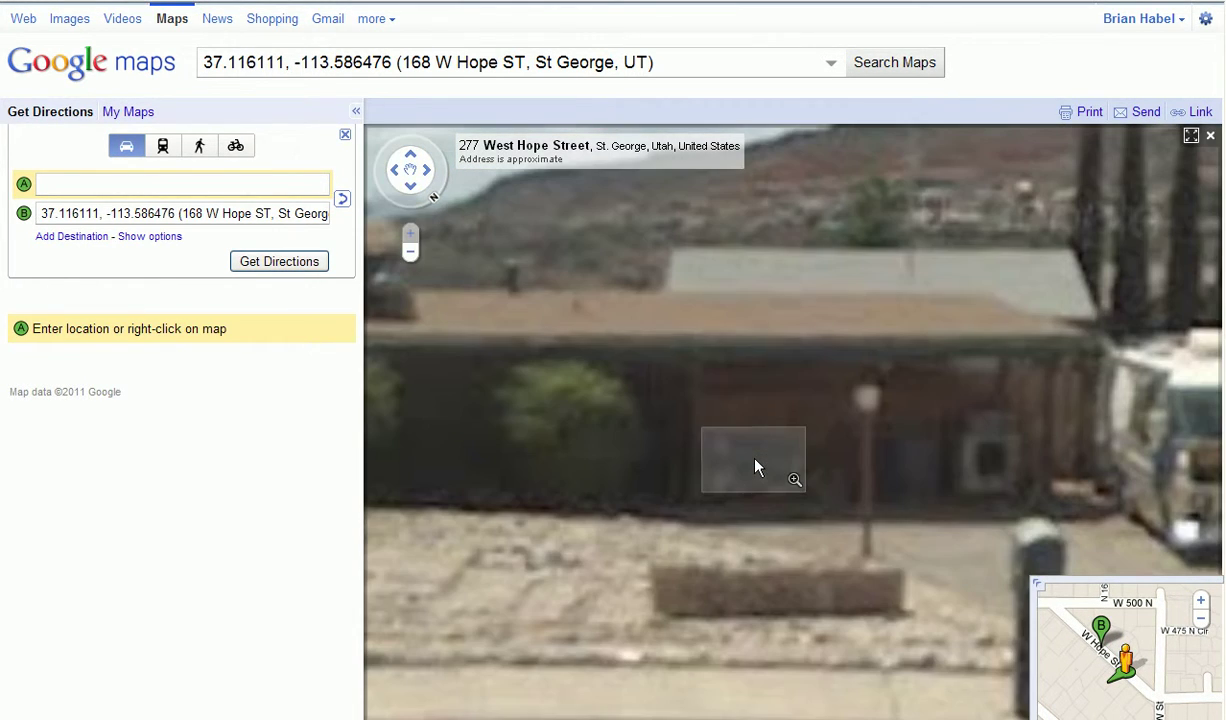
pyautogui.rightClick(757, 465)
pyautogui.click(770, 486)
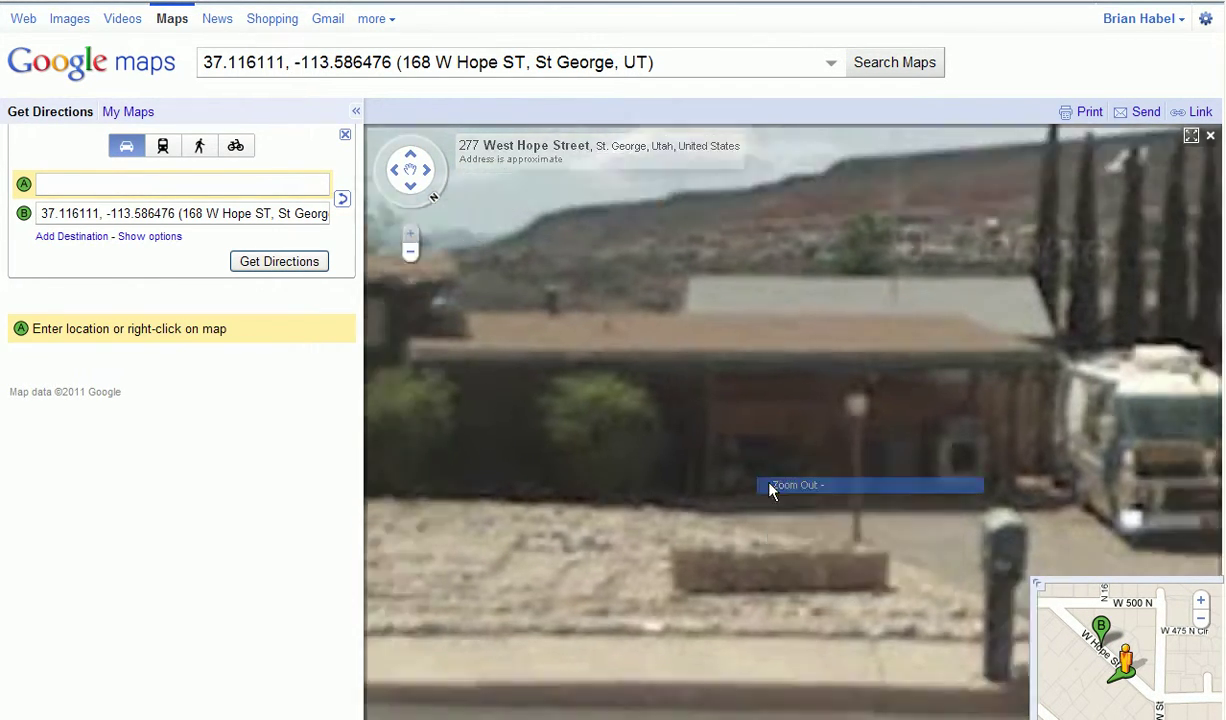
pyautogui.rightClick(770, 488)
pyautogui.click(775, 509)
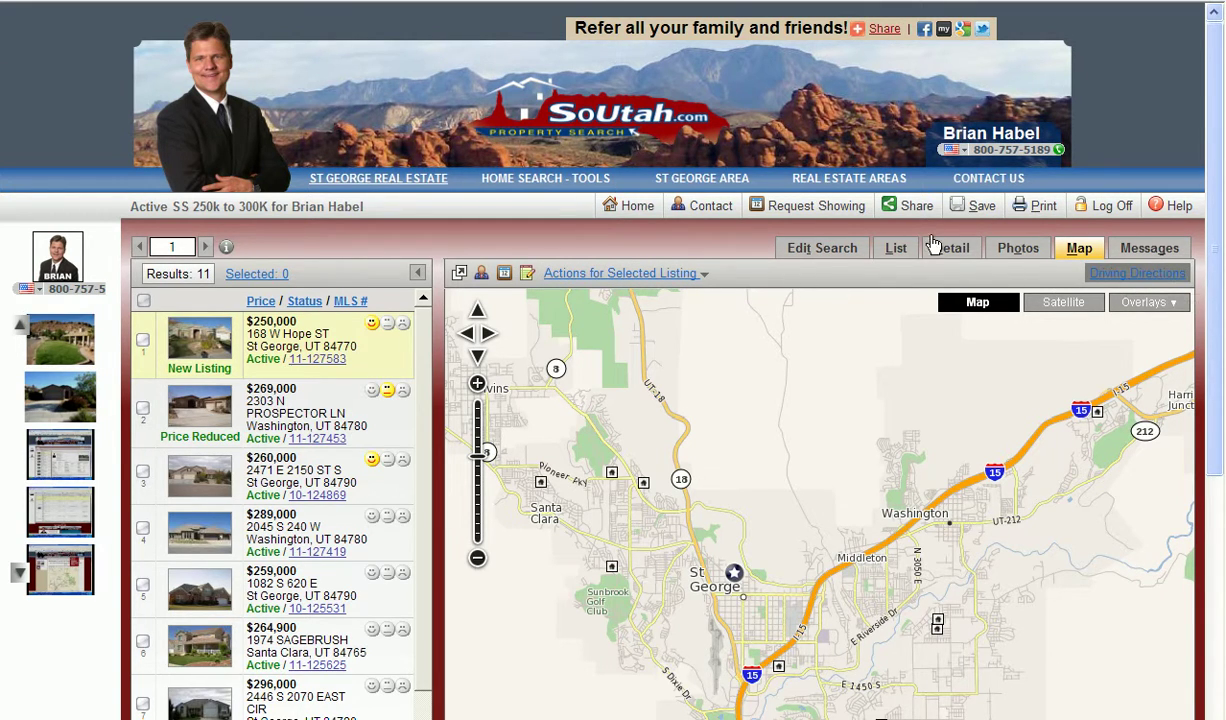
pyautogui.click(705, 280)
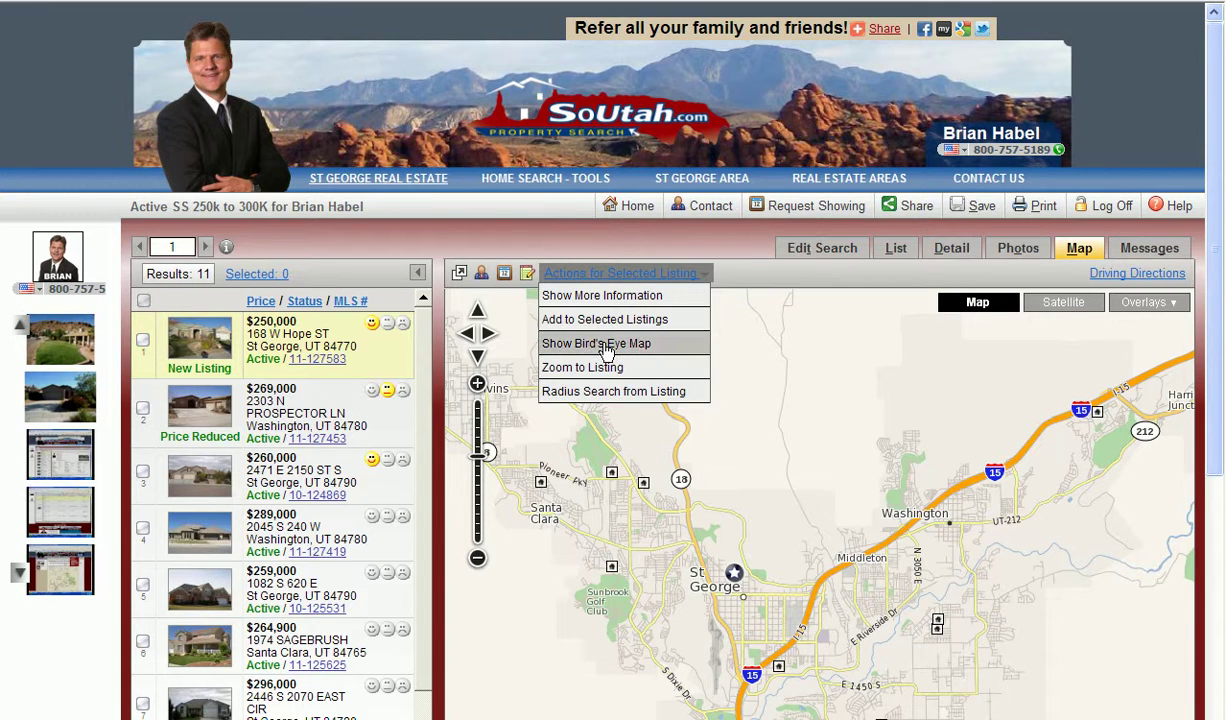
pyautogui.click(606, 345)
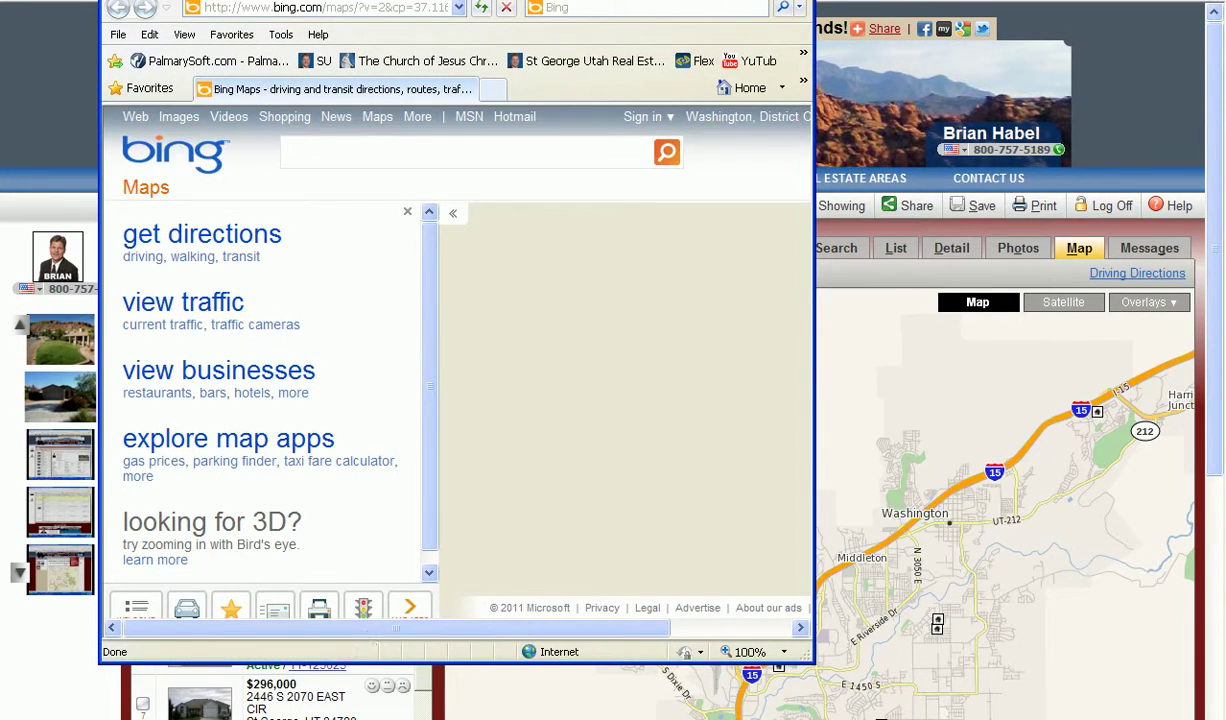
pyautogui.press('F11')
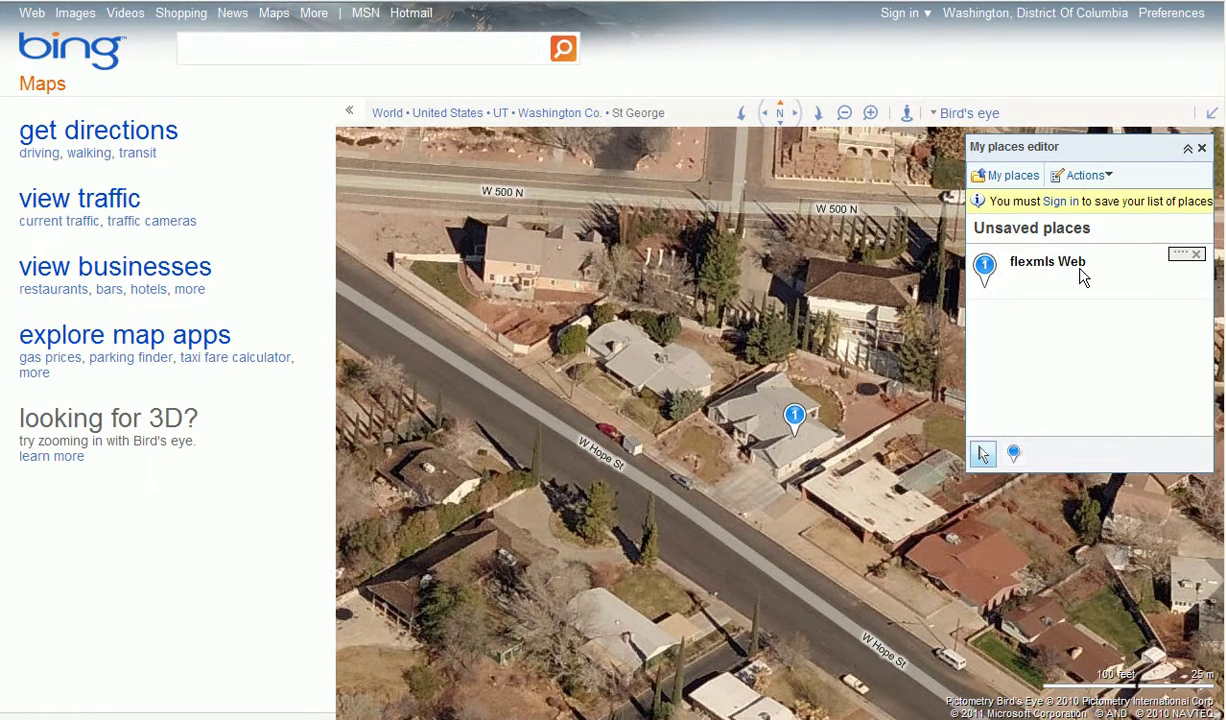
pyautogui.click(1202, 148)
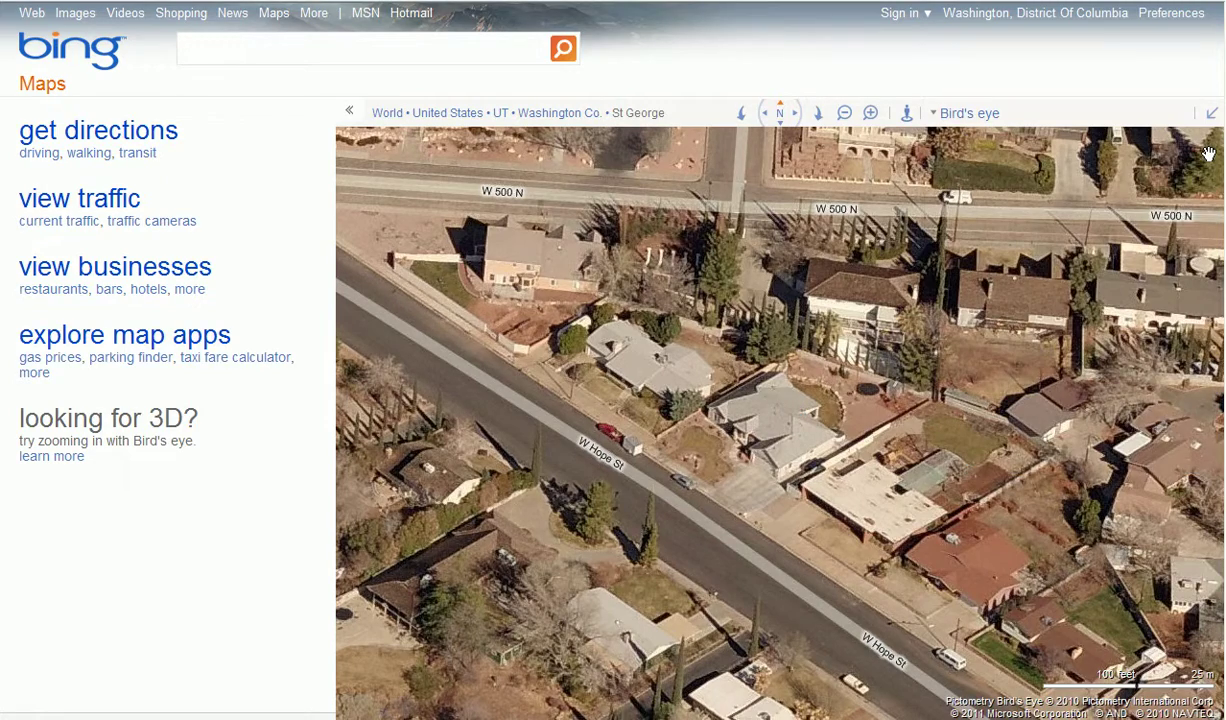
# - Rotate the Bird's Eye view right in three turns to examine the property and its surroundings from different directions
pyautogui.click(817, 114)
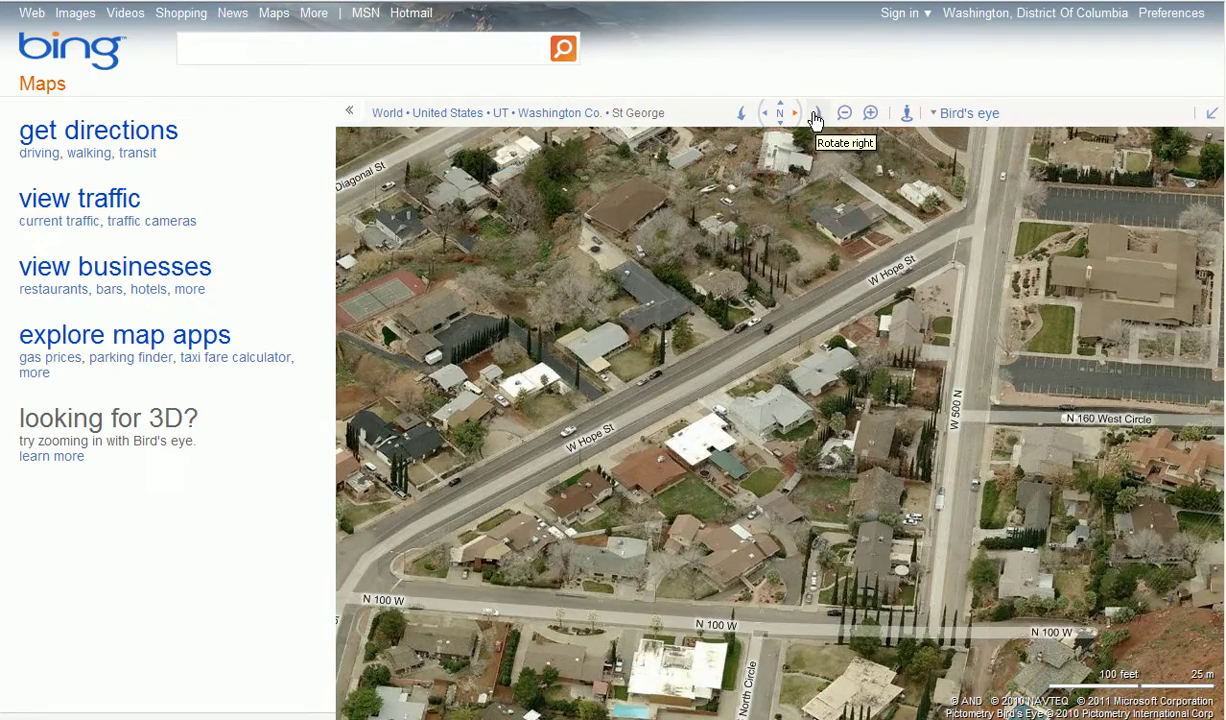
pyautogui.click(817, 115)
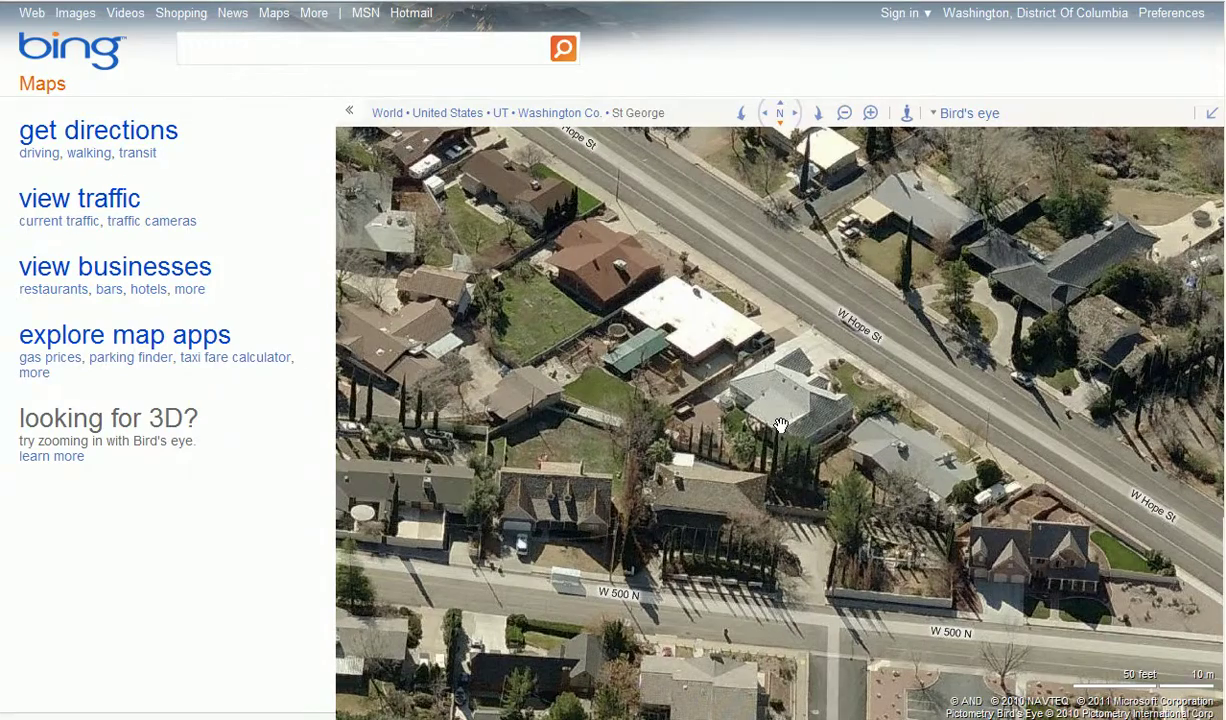
pyautogui.click(817, 115)
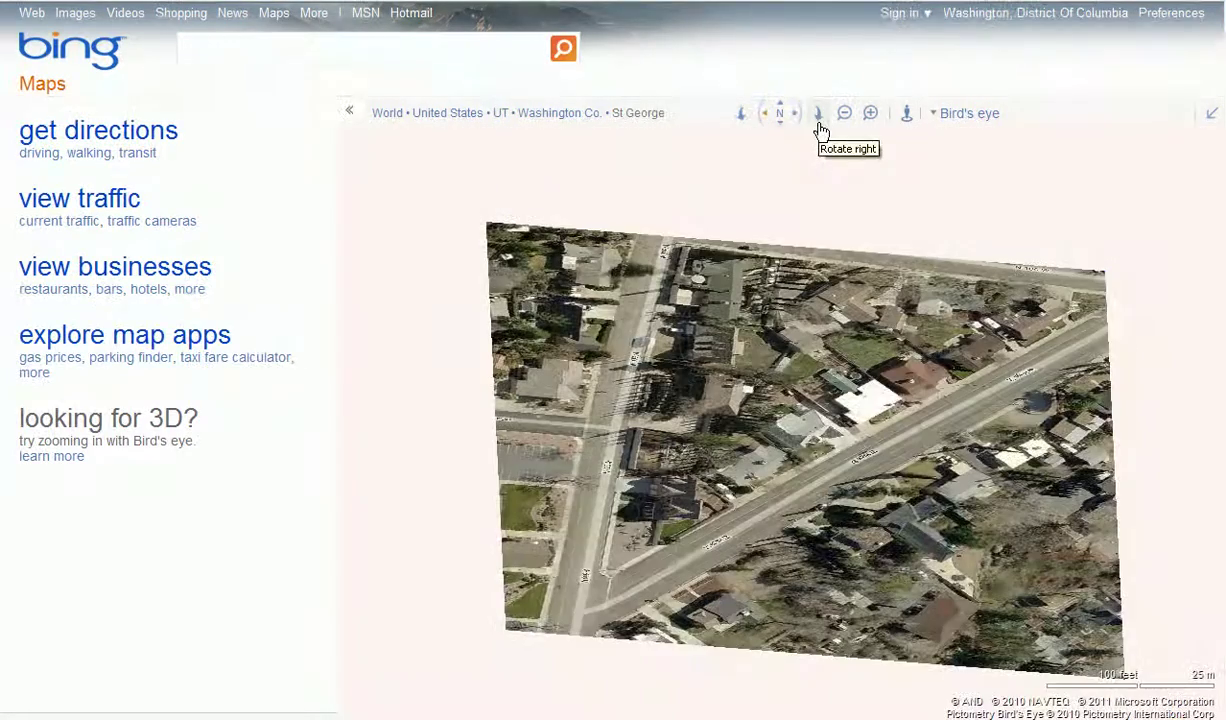